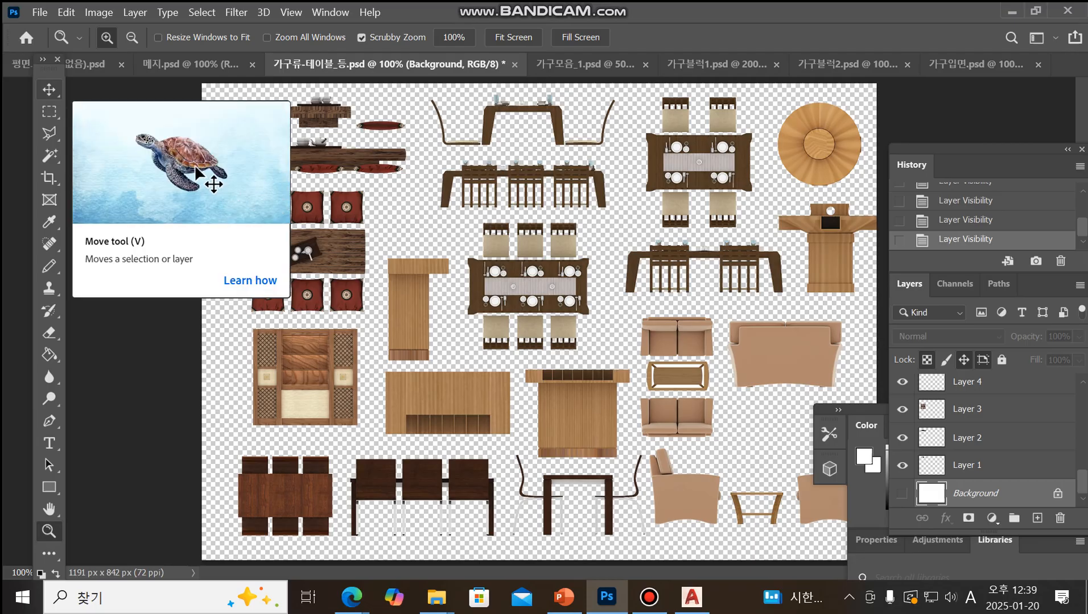
Check which layers hold the four-chair dining set, round table, wooden desk and curved sofa, and select the sofa's Layer 19
left_click(49, 89)
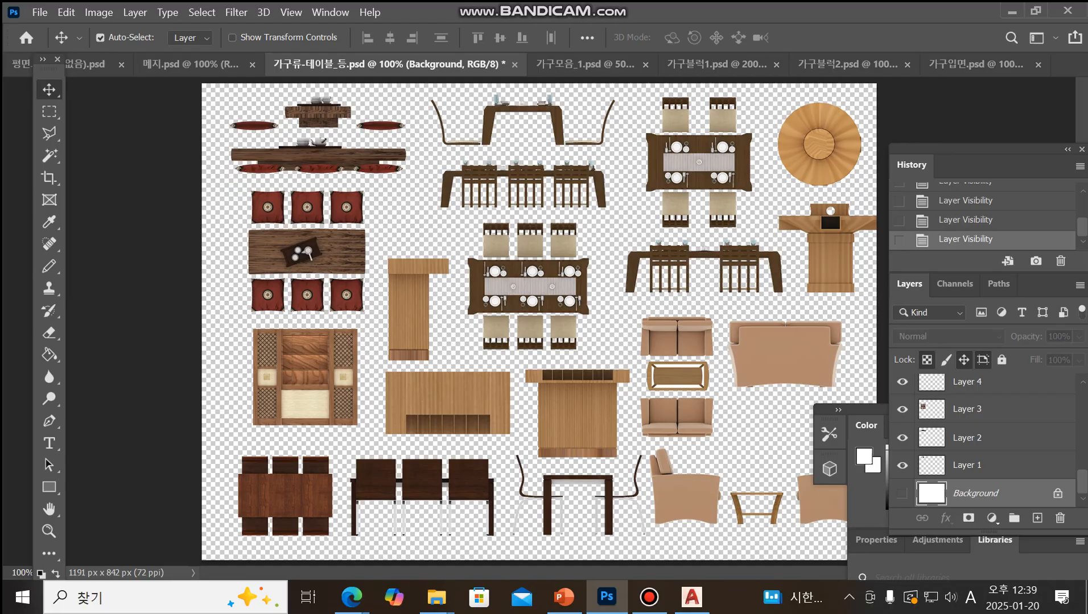
right_click(696, 159)
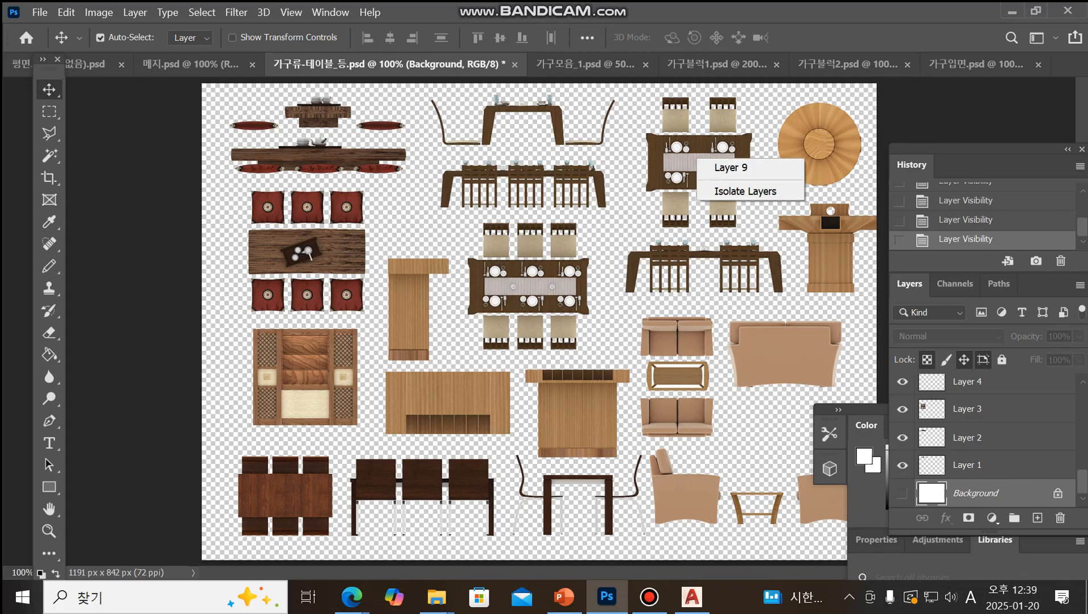
right_click(818, 143)
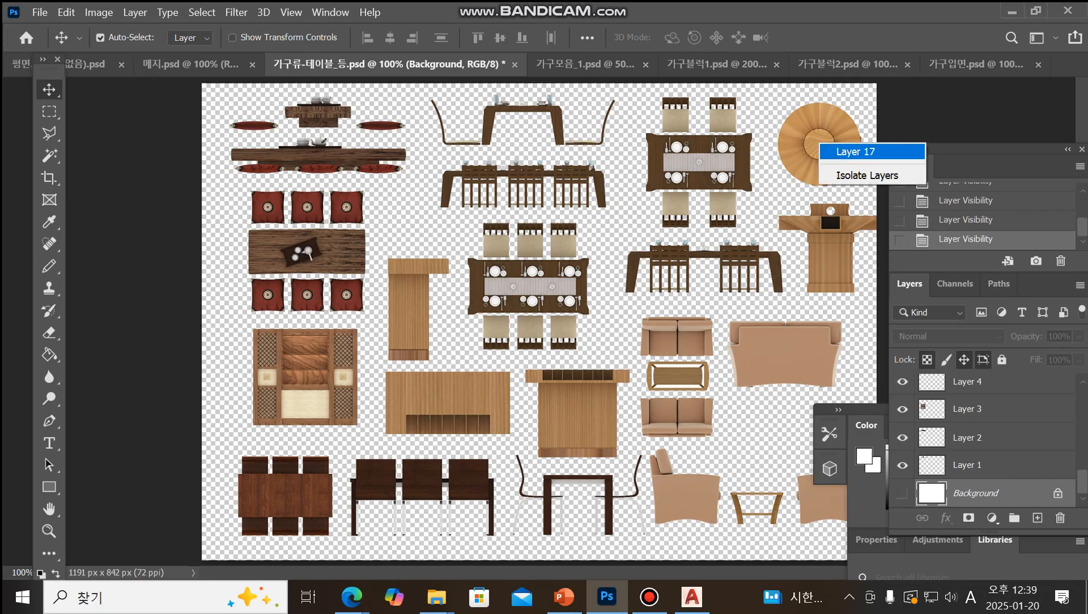
right_click(837, 260)
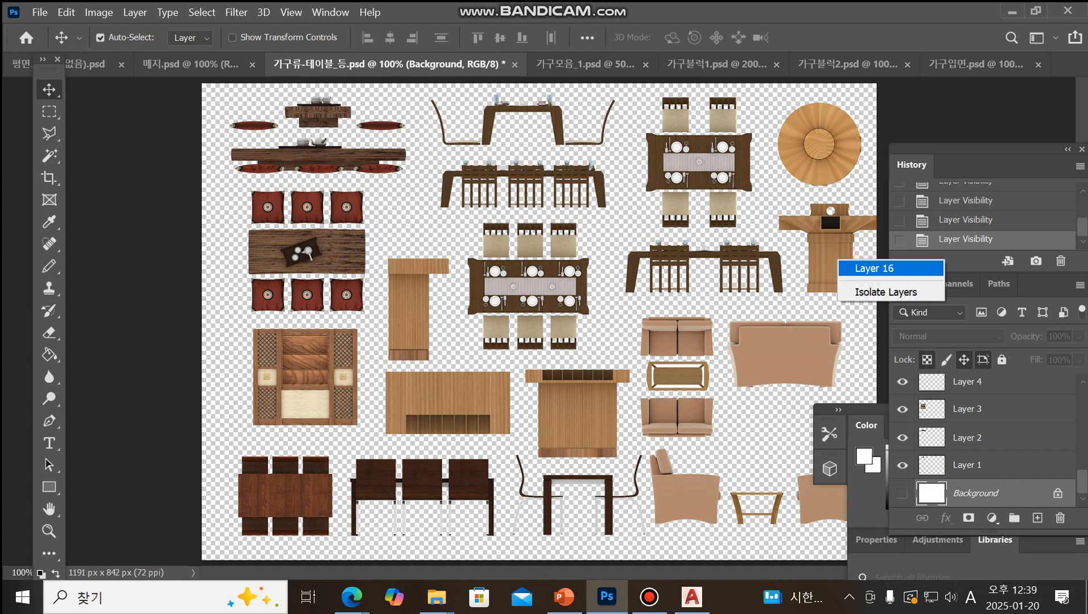
right_click(796, 348)
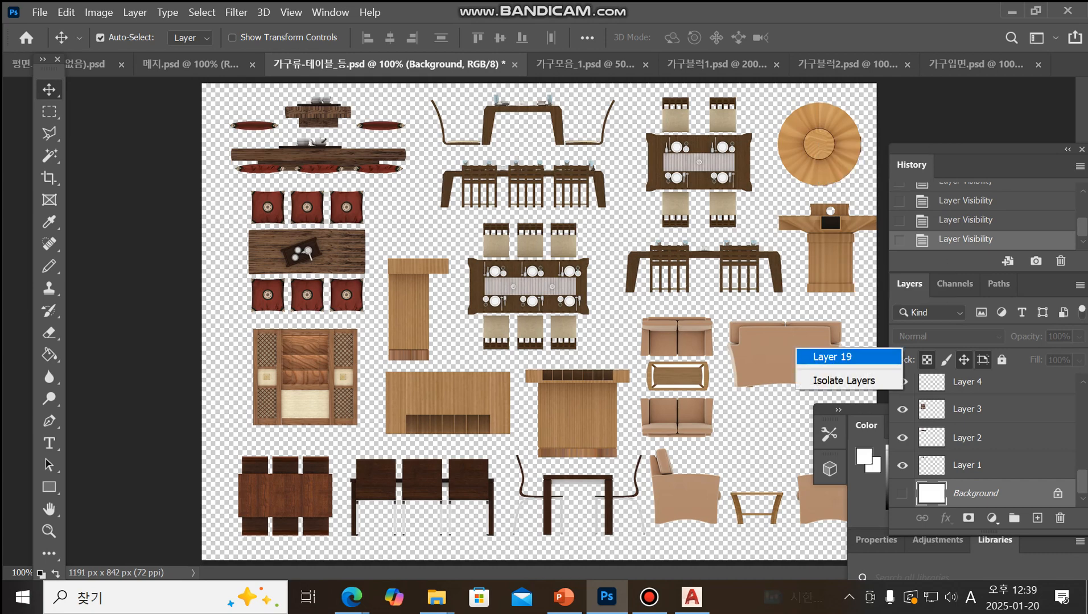
left_click(819, 357)
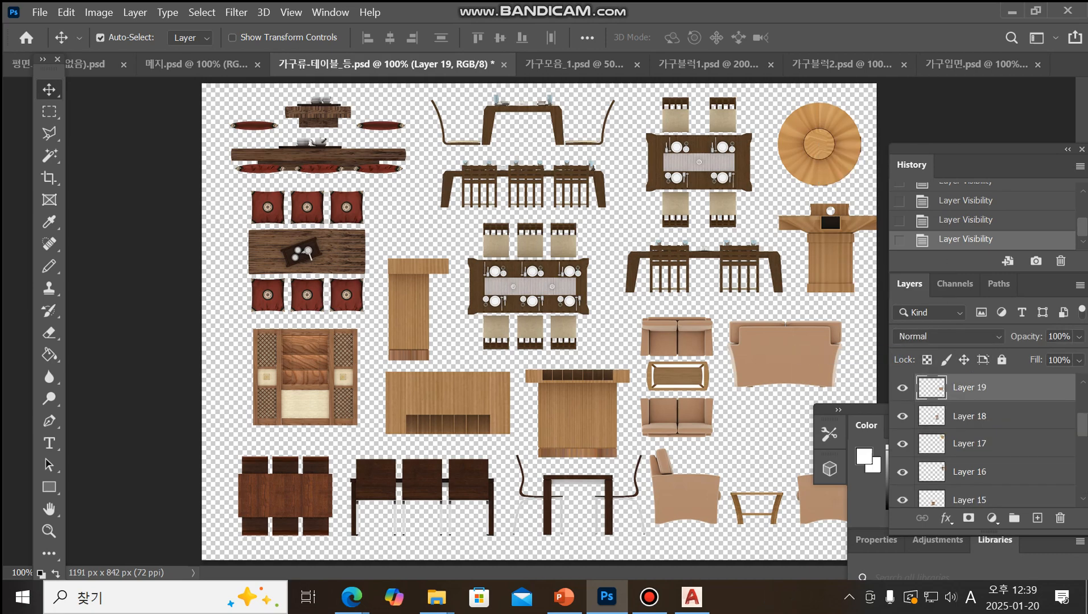
Select Layer 9, which holds the four-chair dining set, by picking it from the dining table on the canvas
right_click(694, 162)
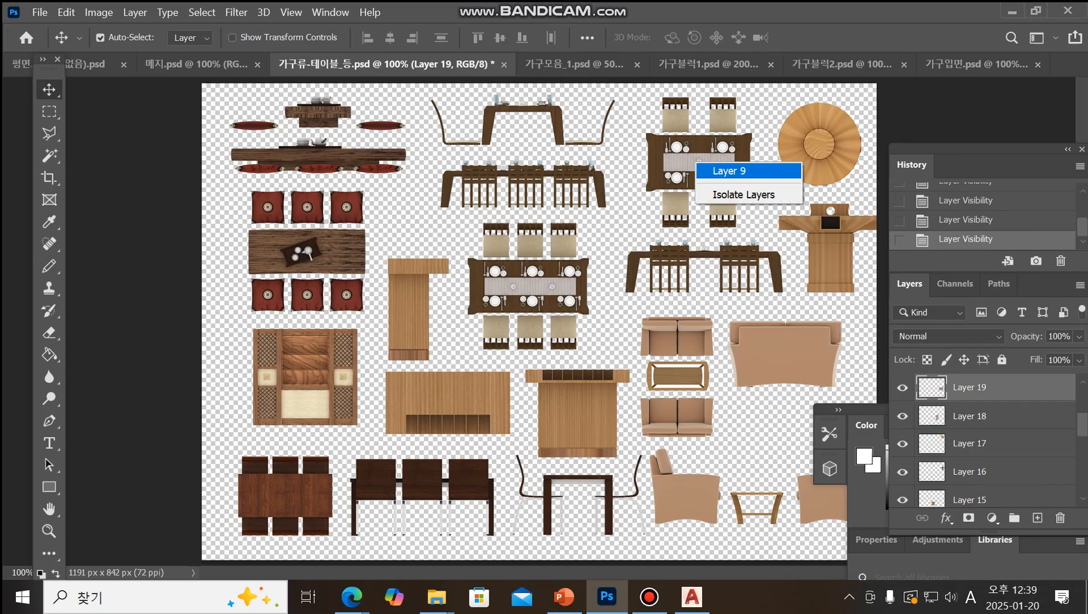
left_click(740, 171)
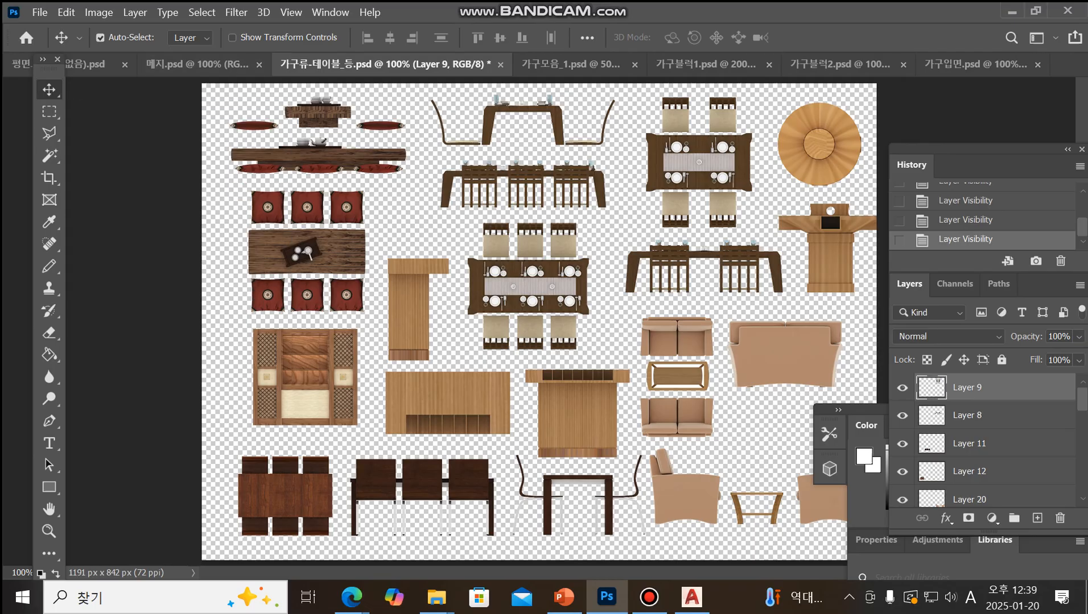
right_click(689, 155)
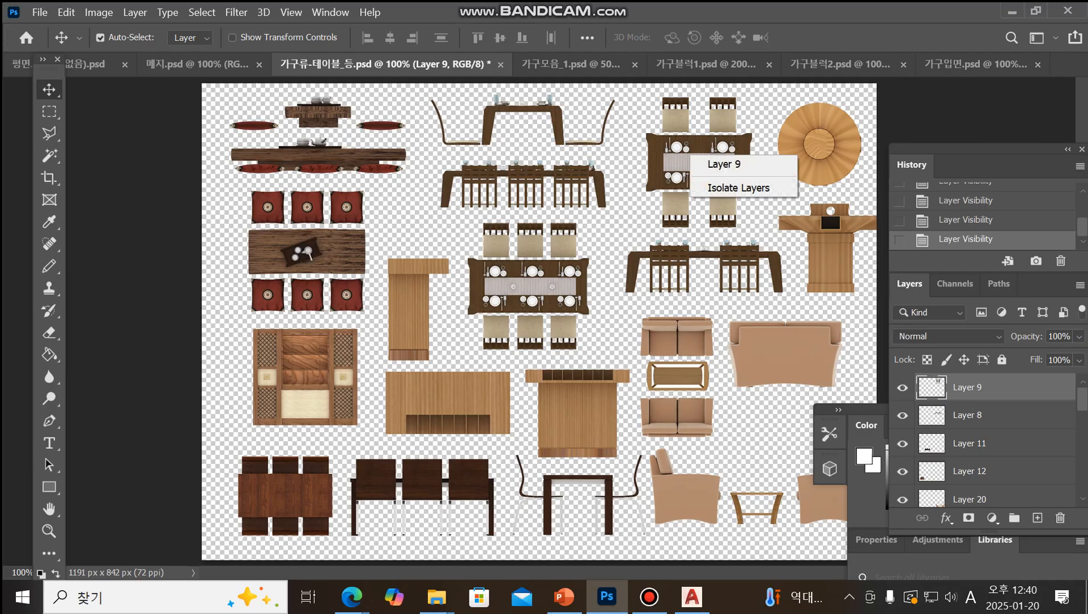
left_click(724, 164)
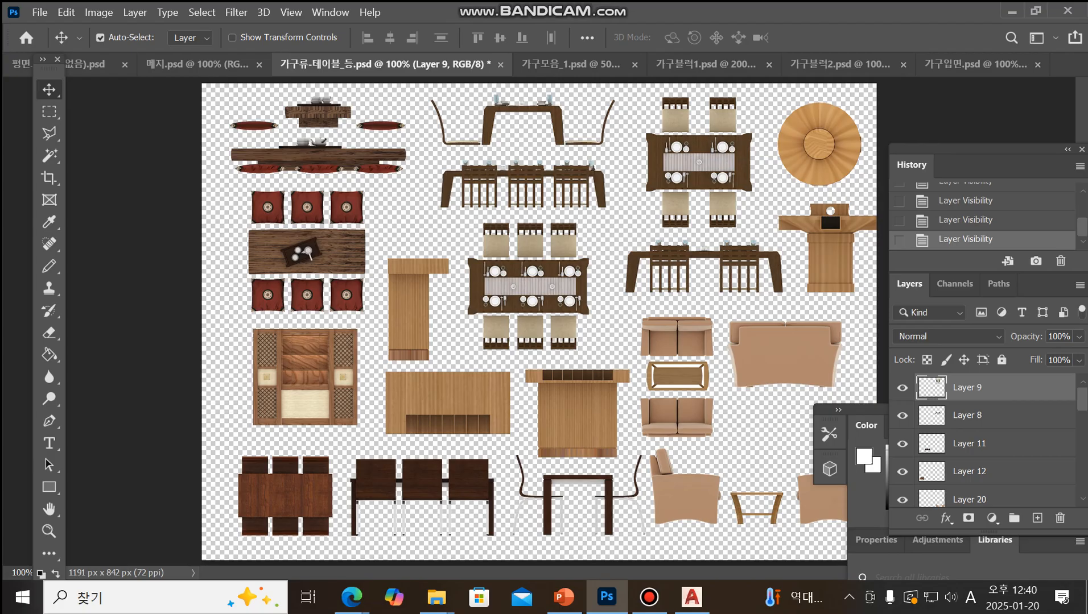
Switch to 가구모음_1.psd, select the single bed's Layer 1 and activate the Rectangular Marquee tool
left_click(571, 64)
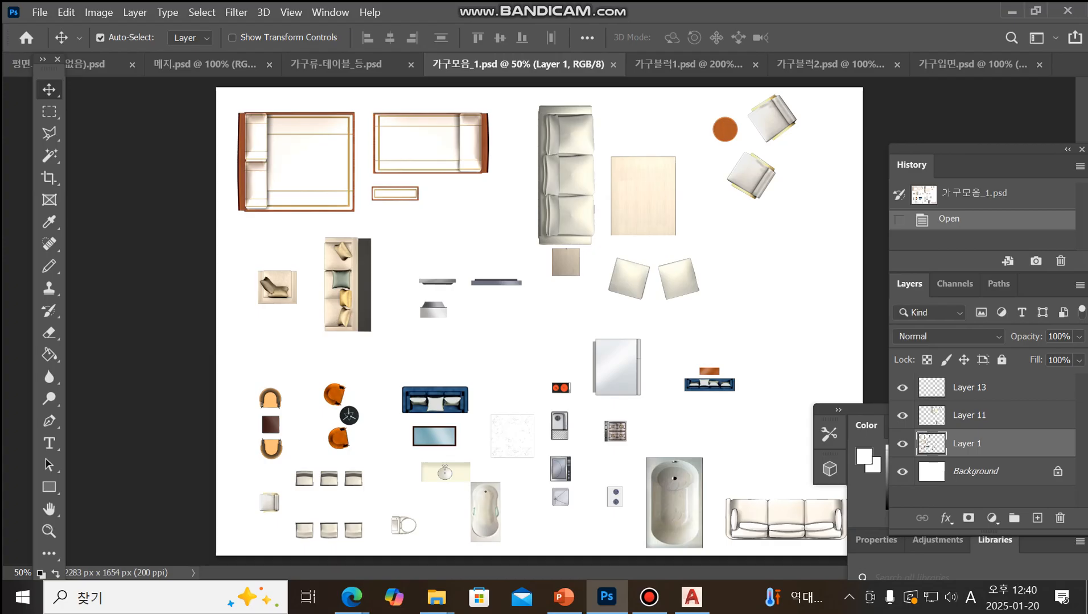
right_click(434, 139)
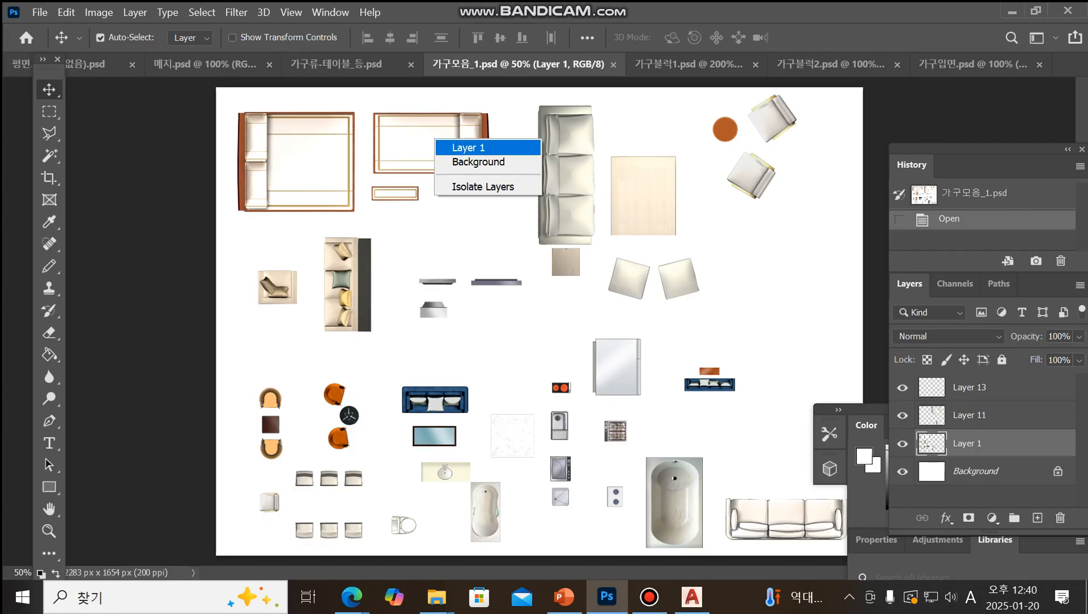
left_click(468, 148)
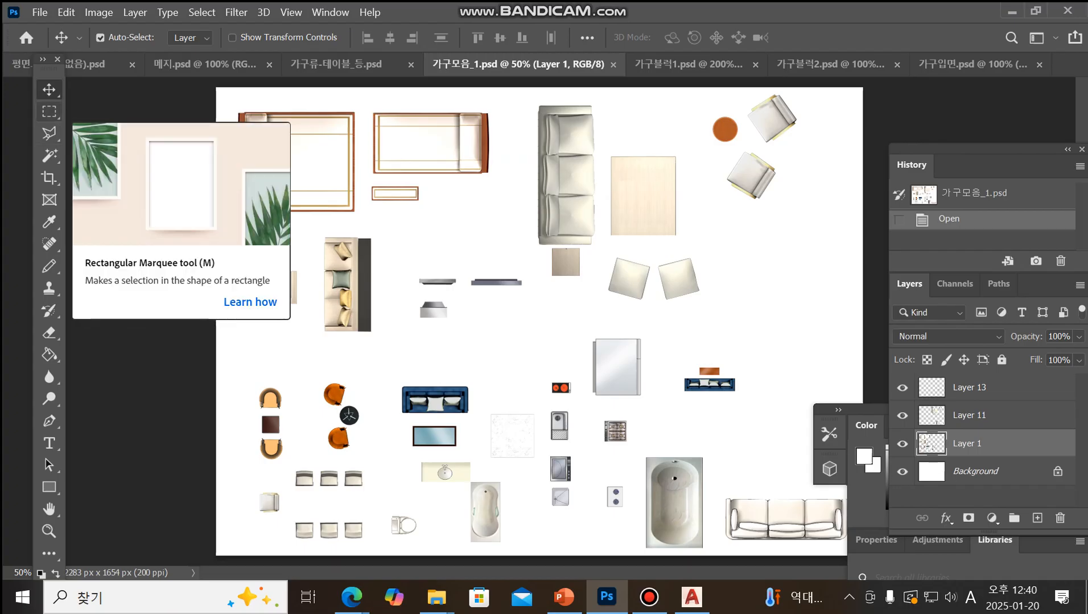
left_click(49, 111)
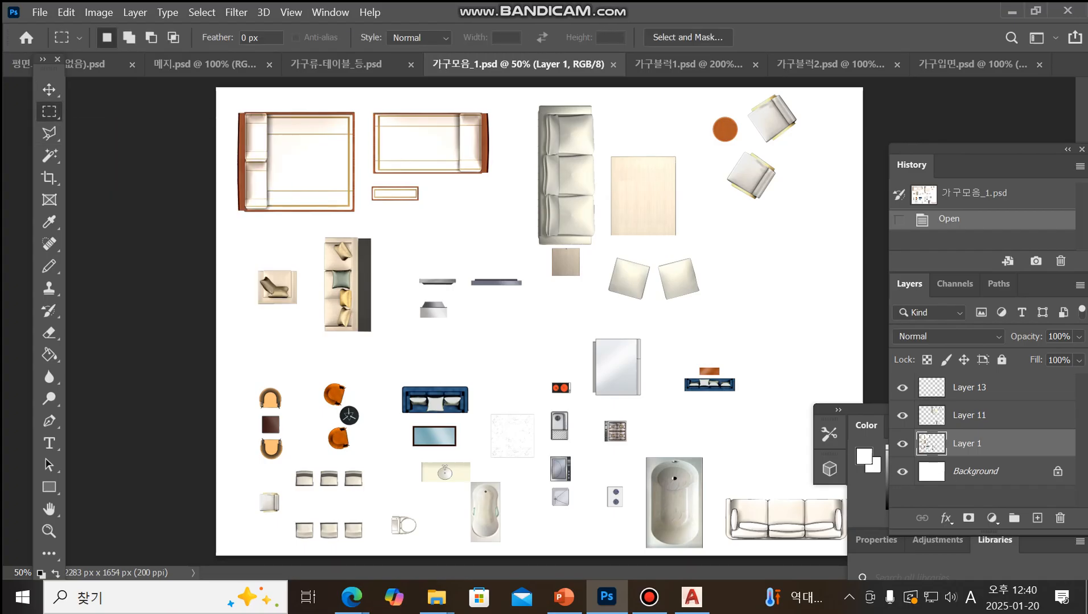
left_click_drag(365, 103, 500, 179)
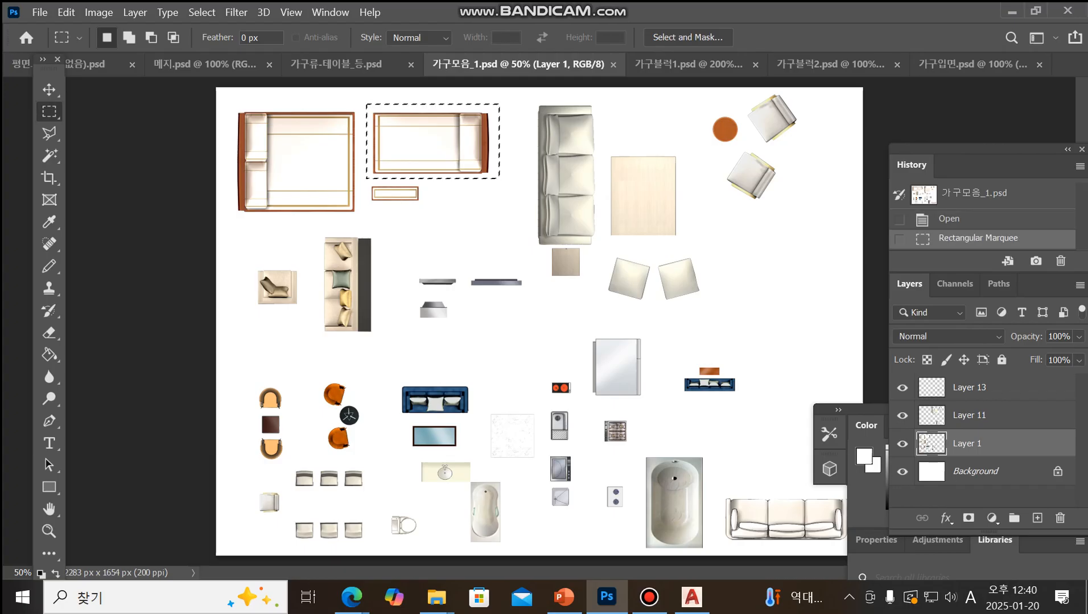
key("ctrl+d")
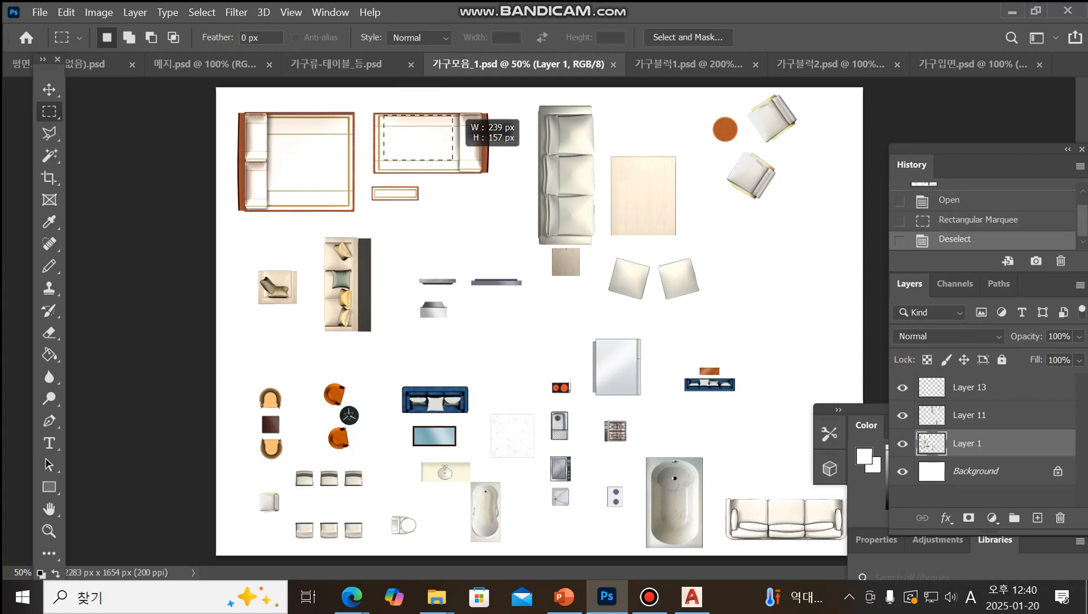
left_click_drag(479, 169, 479, 169)
key("ctrl+d")
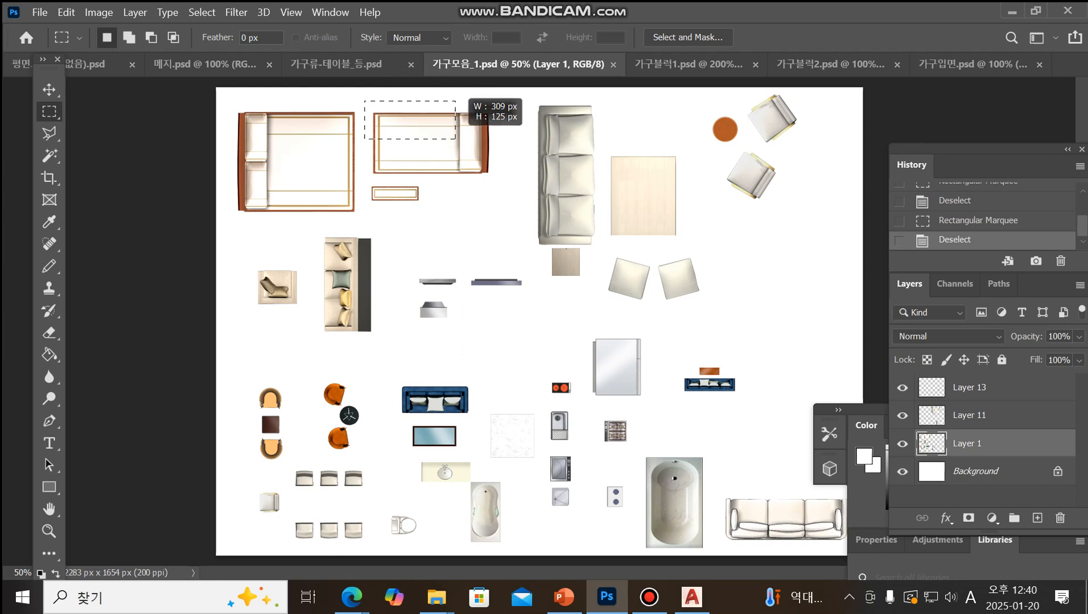
Select the single bed with a rectangular marquee enclosing it and copy it into the floor plan document
left_click_drag(455, 139, 495, 179)
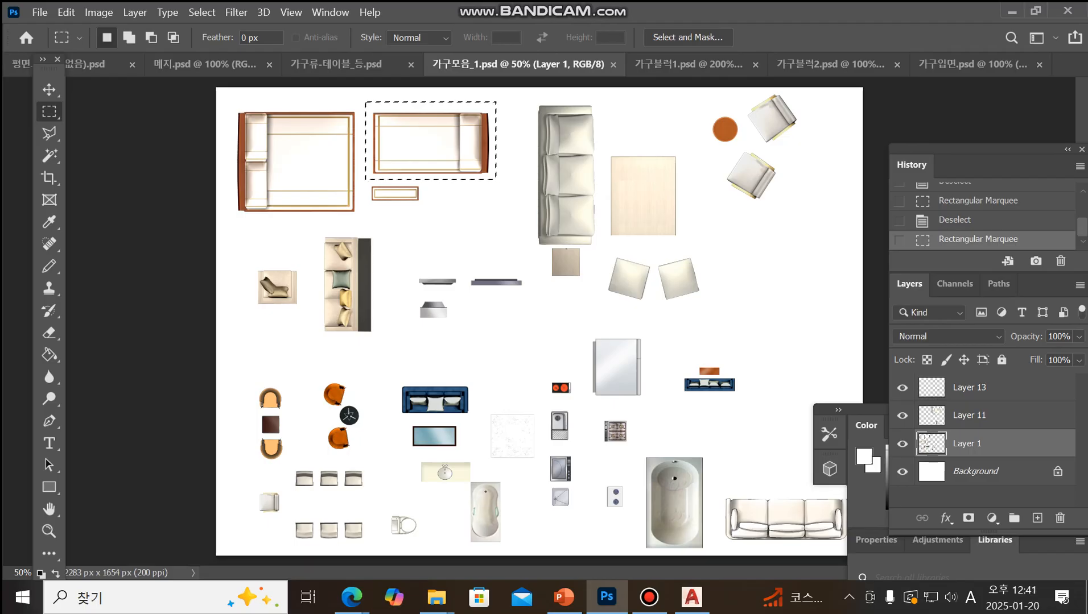
left_click(91, 64)
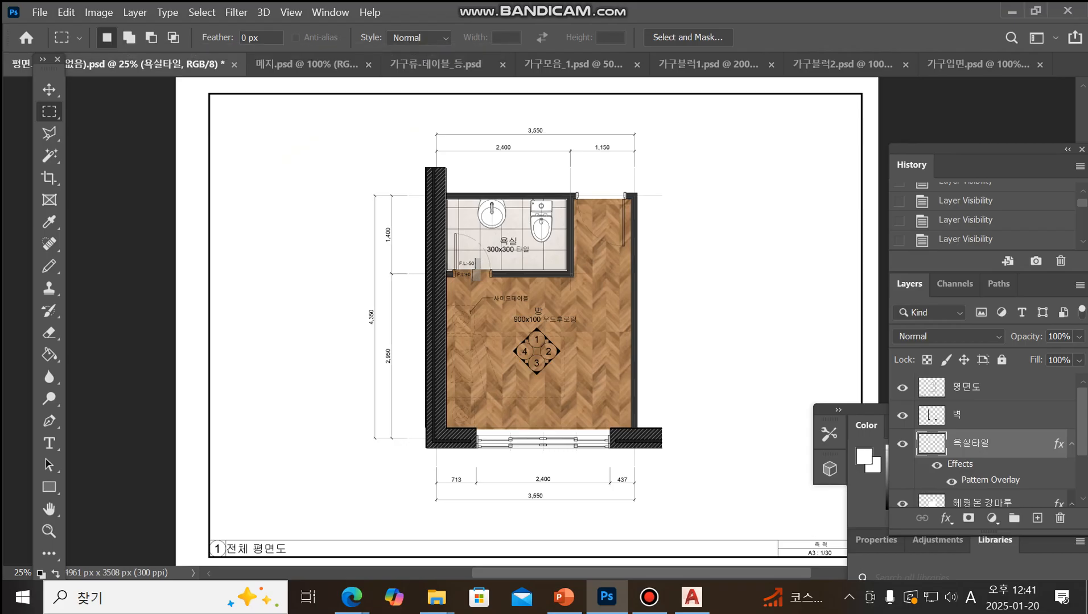
key("ctrl+v")
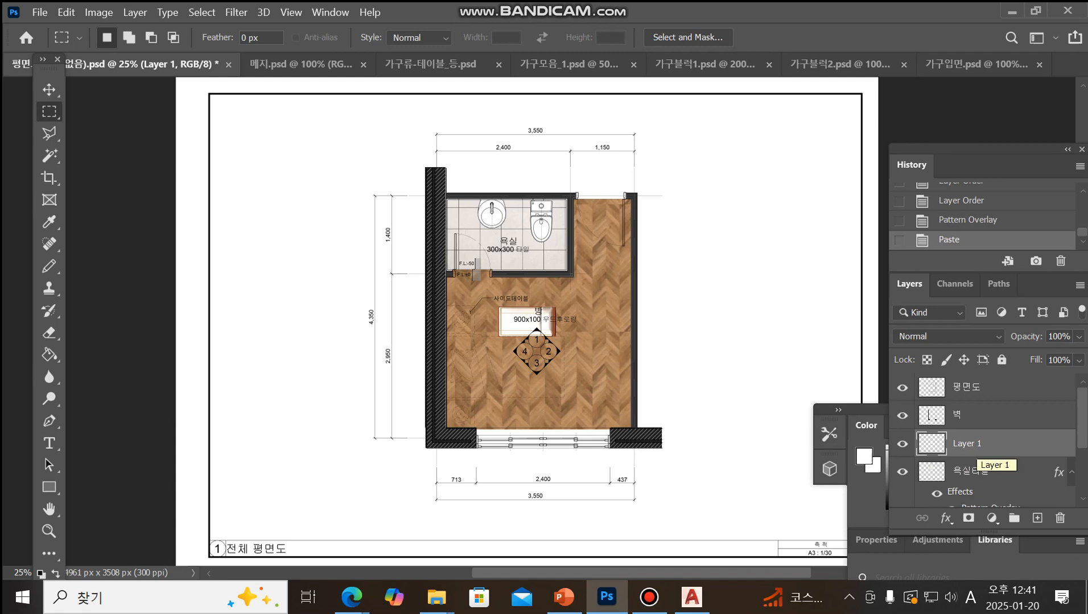
Try placing the pasted bed's layer above the 벽 layer, and return it directly below 벽
left_click_drag(974, 450, 970, 403)
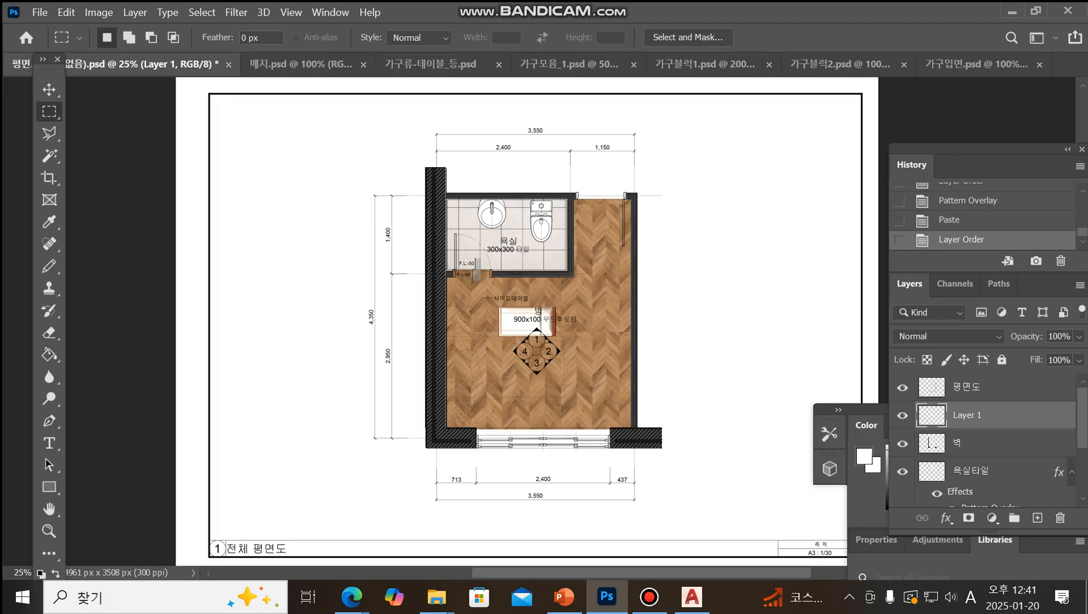
left_click_drag(970, 416, 970, 458)
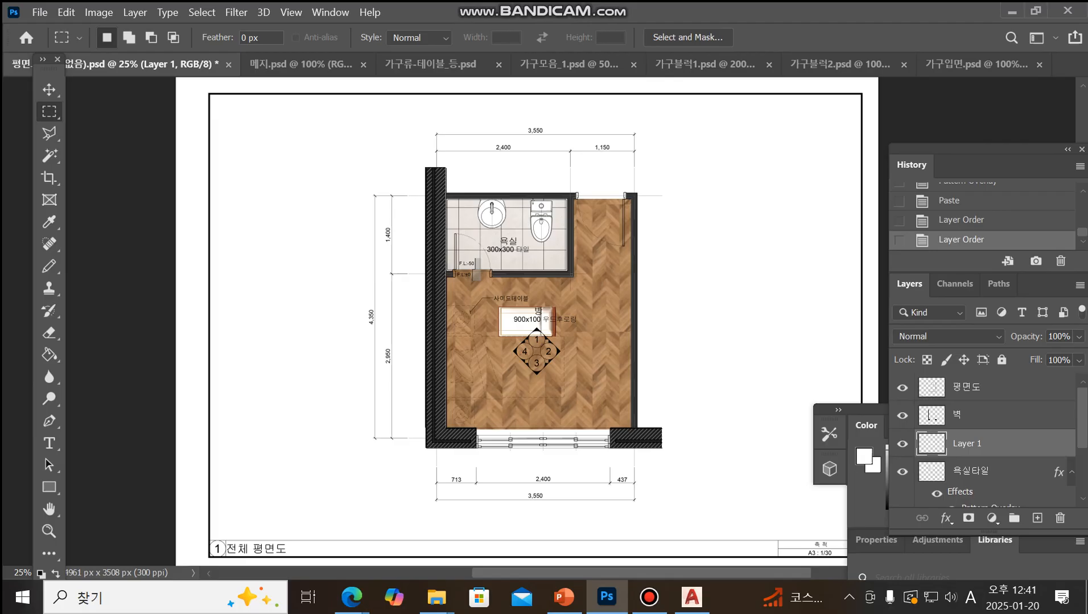
Rotate the pasted bed 180° with Free Transform so that its headboard faces the thick hatched wall
key("v")
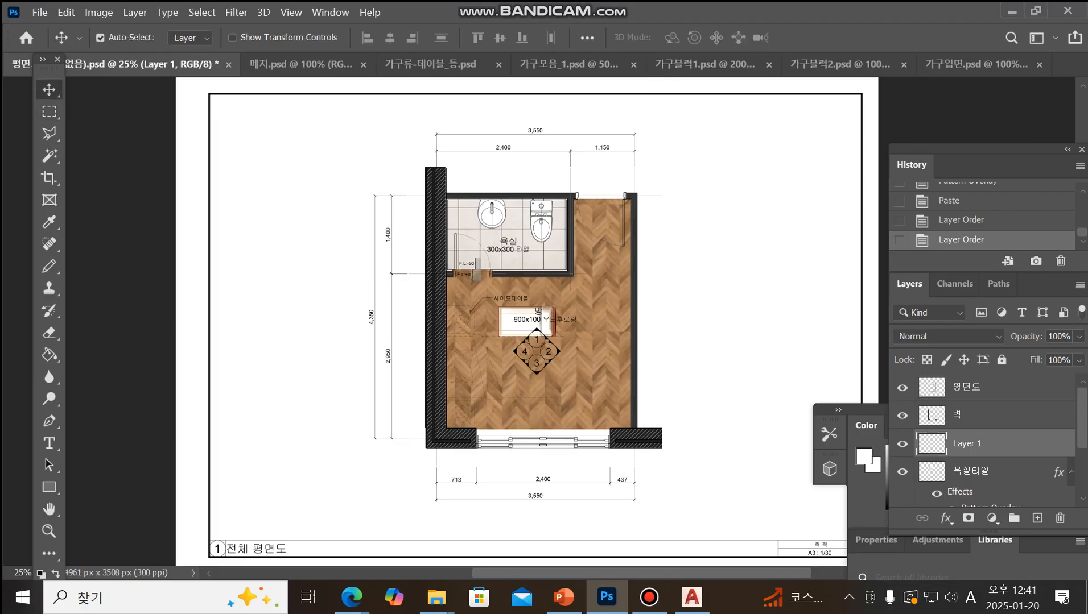
right_click(508, 320)
left_click(559, 330)
key("z")
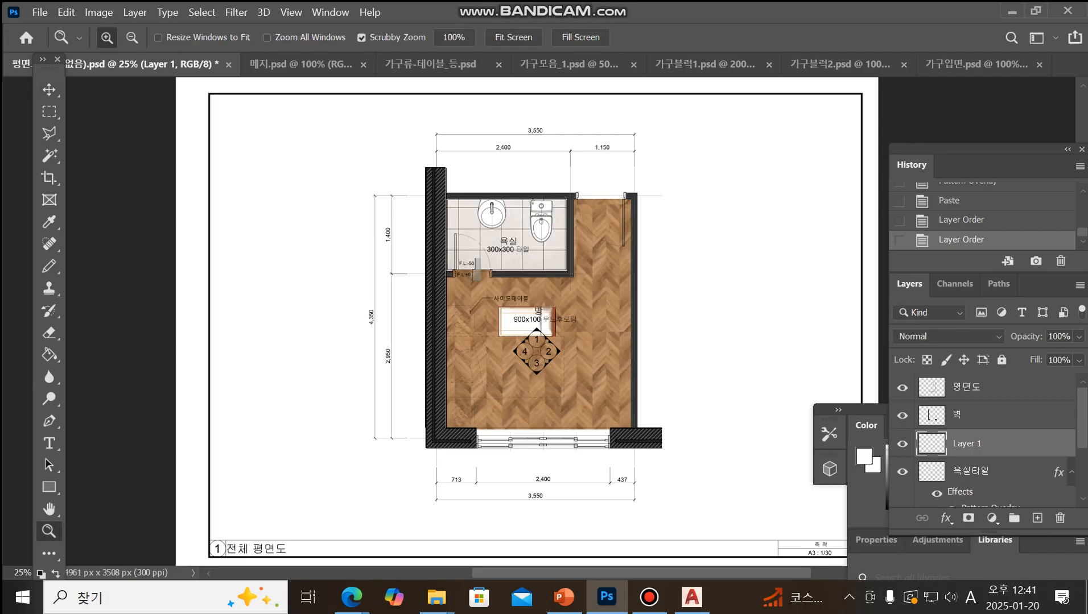
left_click(543, 328)
left_click(543, 328)
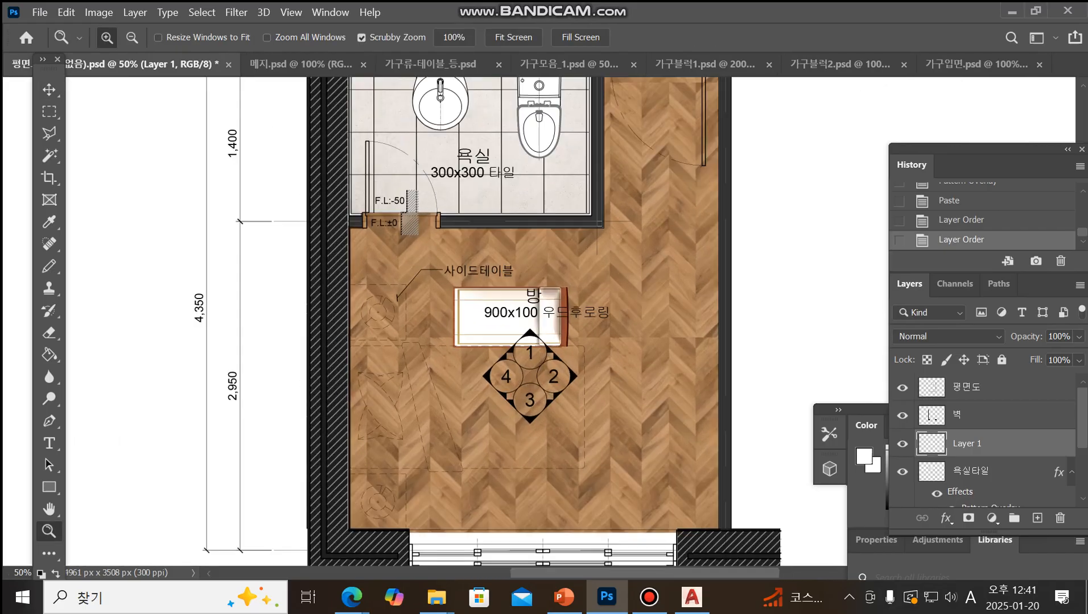
left_click(543, 328)
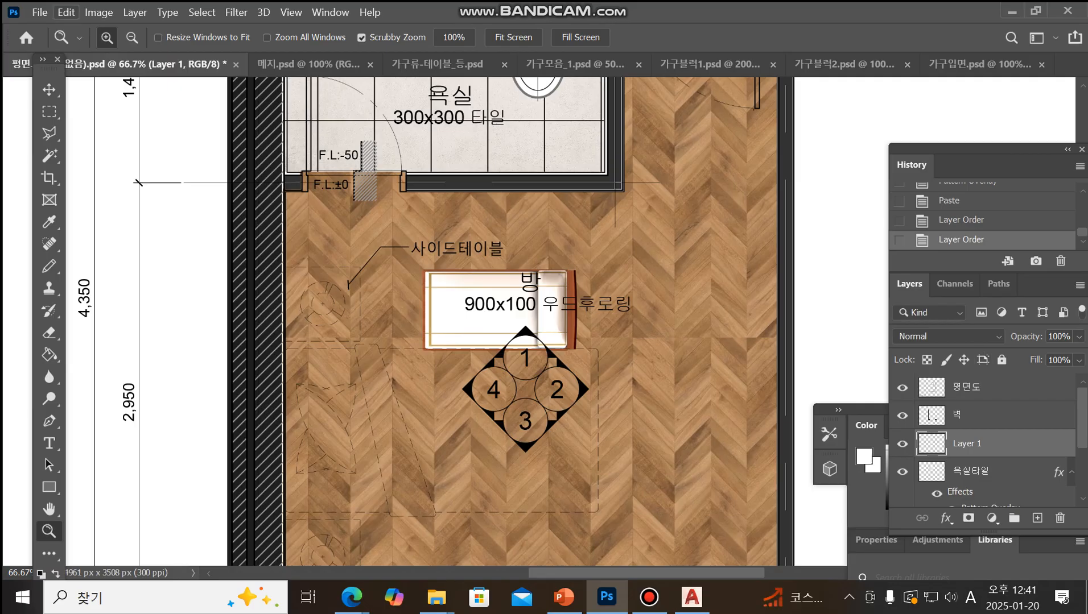
left_click(66, 12)
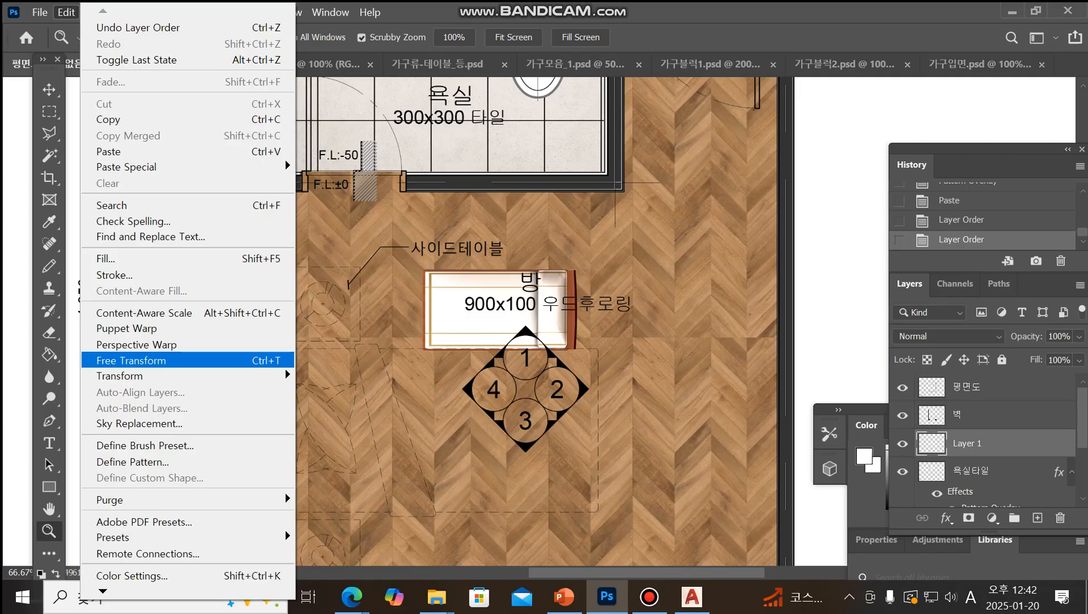
left_click(131, 360)
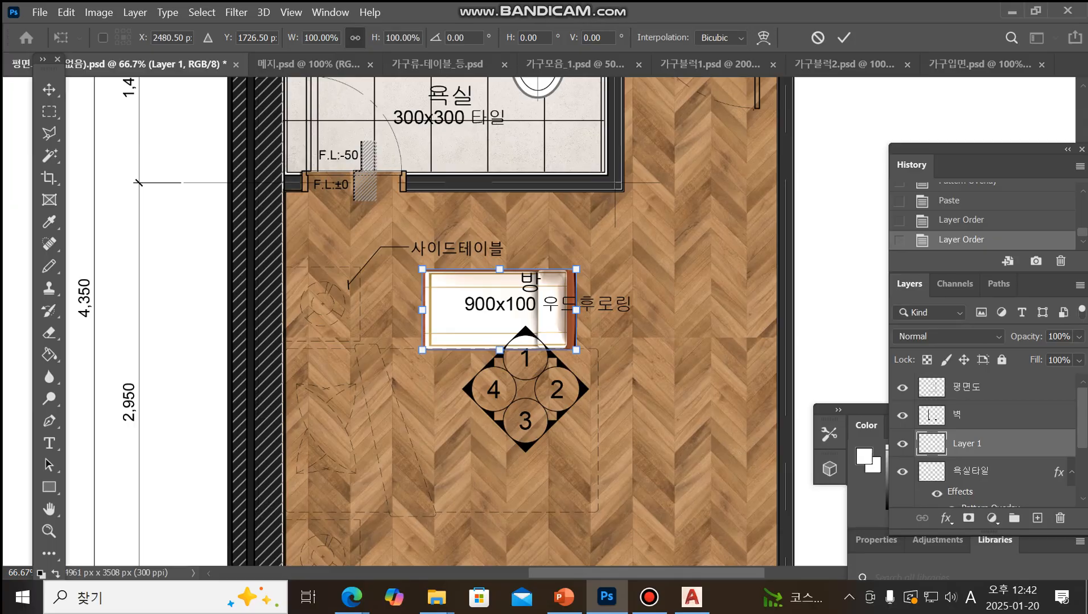
left_click_drag(594, 224, 458, 307)
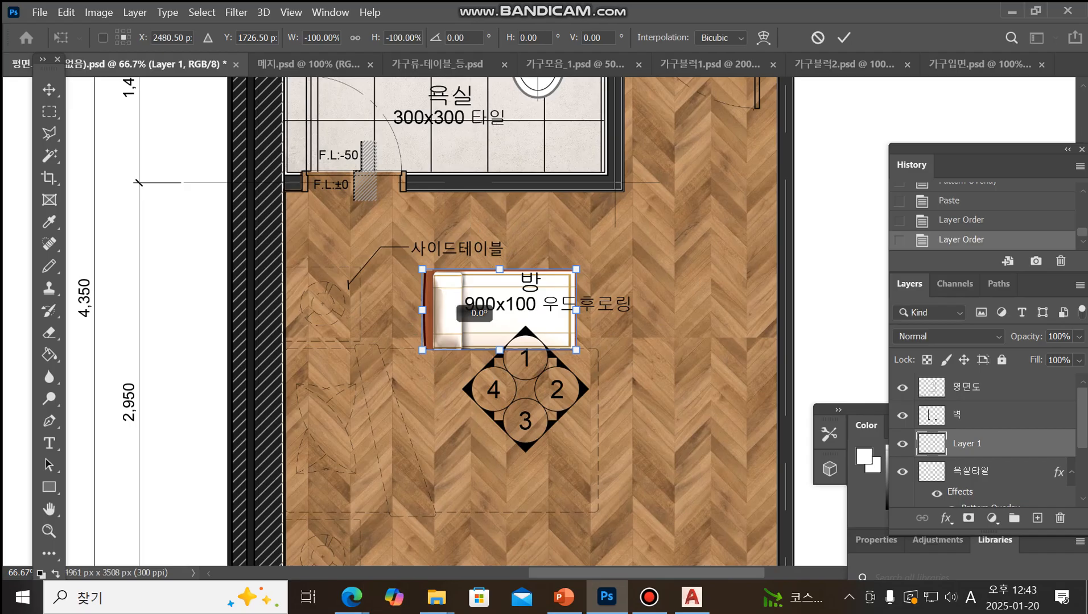
mouse_move(458, 307)
left_mouse_down()
mouse_move(558, 361)
mouse_move(668, 276)
mouse_move(646, 219)
mouse_move(667, 309)
mouse_move(635, 373)
mouse_move(578, 389)
mouse_move(475, 375)
mouse_move(446, 354)
mouse_move(439, 318)
left_mouse_up()
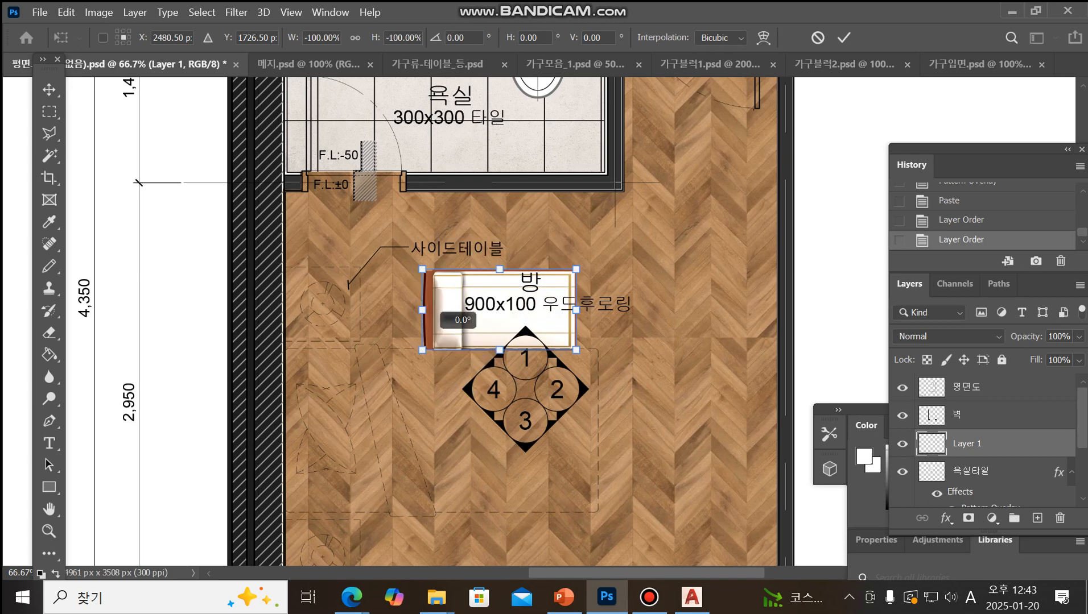
left_click_drag(439, 318, 440, 318)
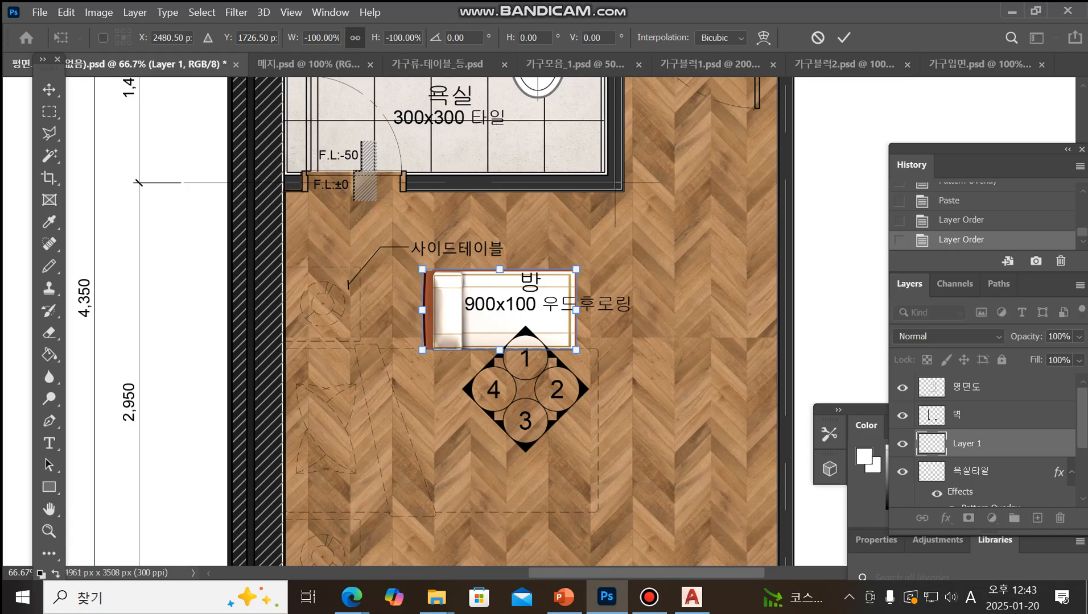
Move the bed against the hatched wall onto its dashed outline, scale it proportionally to about 204.5% to fill the outline, and apply the transform
left_click_drag(504, 293, 363, 370)
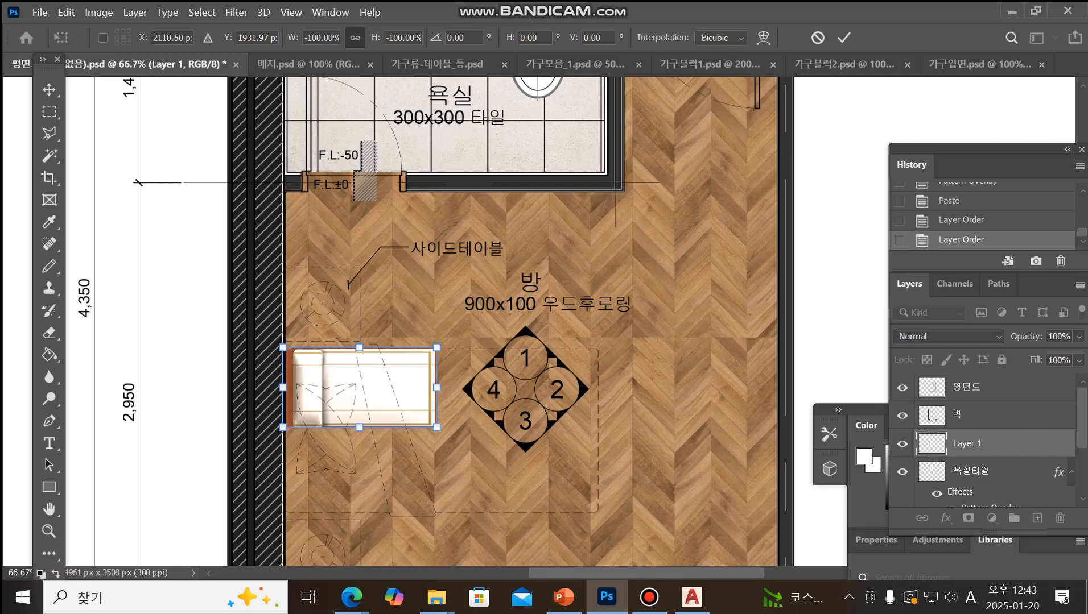
left_click_drag(436, 427, 598, 512)
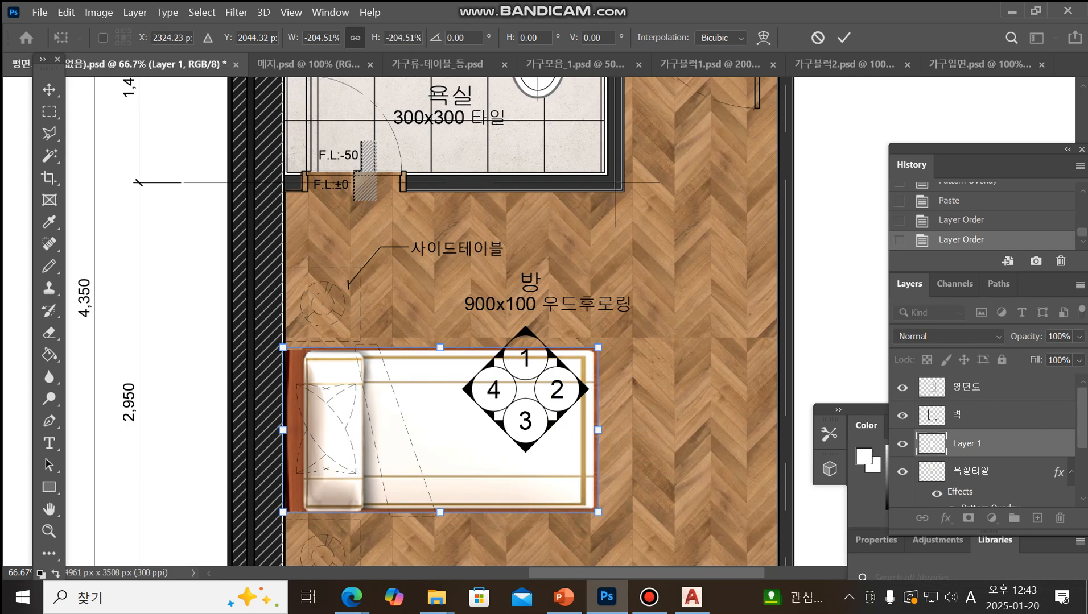
key("Return")
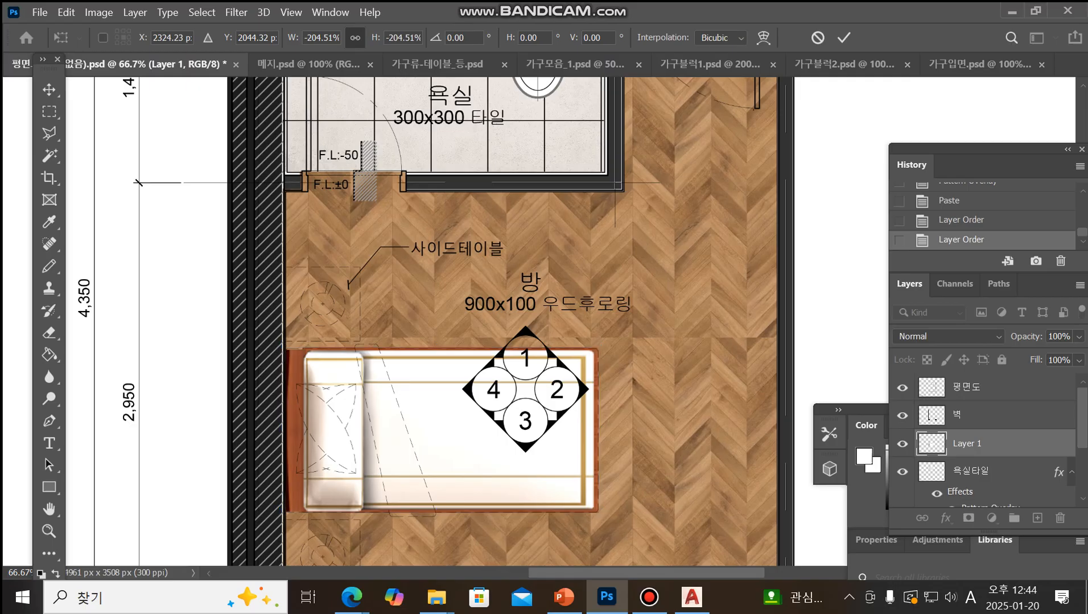
key("z")
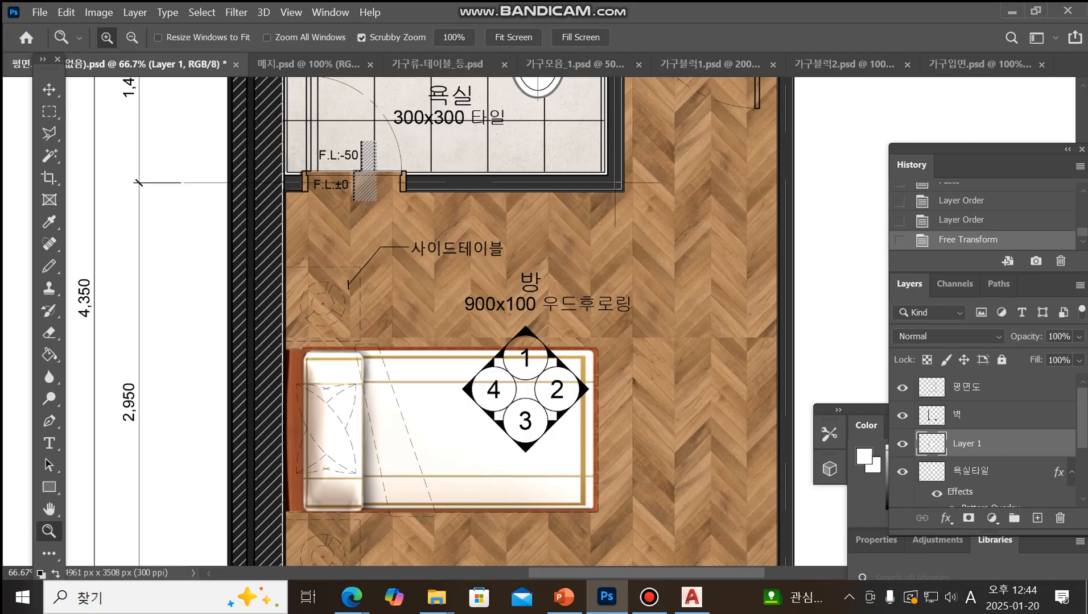
Rename the pasted bed's layer to 침대
double_click(967, 444)
key("BackSpace")
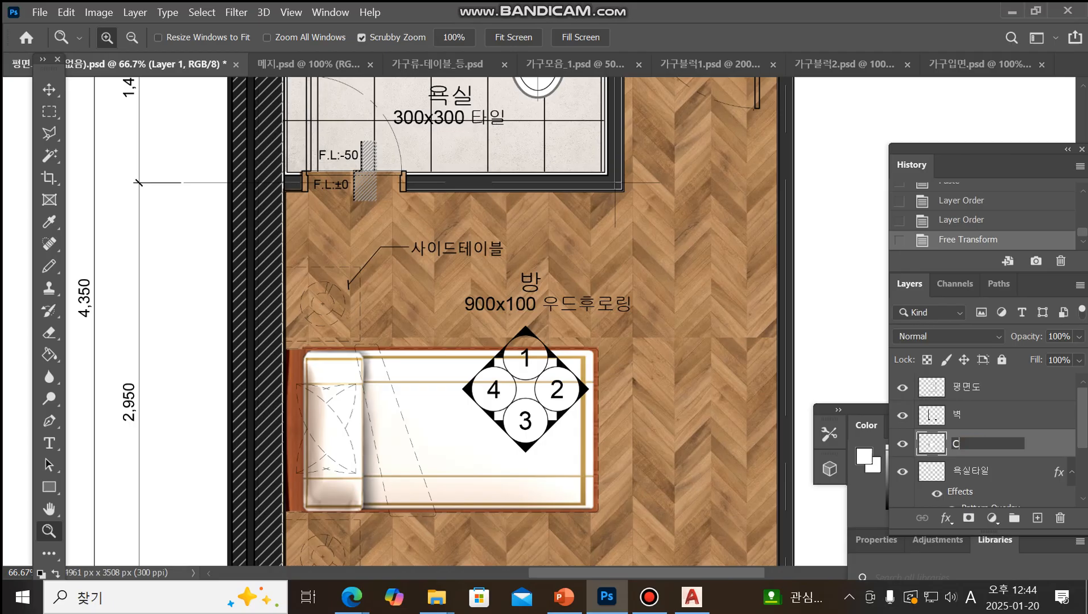
key("Hangul")
type("침대")
On the 평면도 layer, marquee the headboard half of the bed and clear the drawn pillow and blanket lines there
left_click(49, 89)
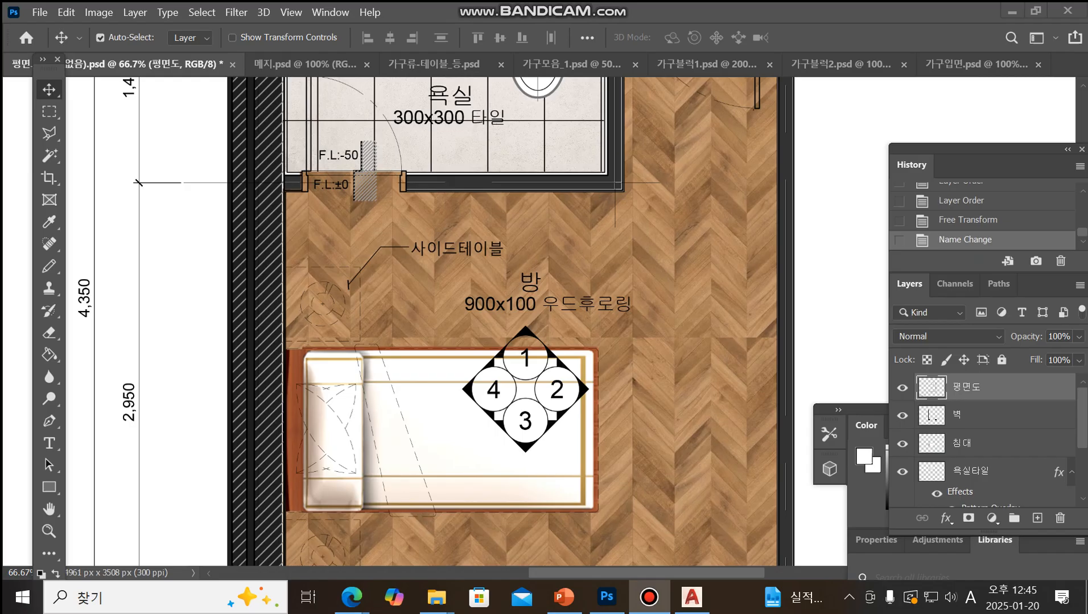
left_click(50, 112)
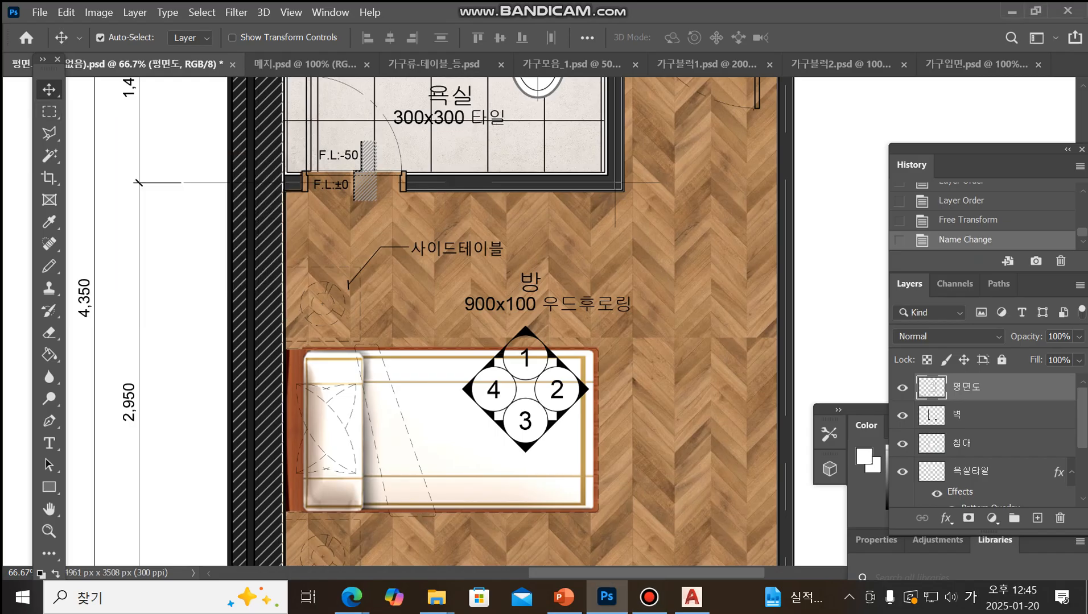
key("m")
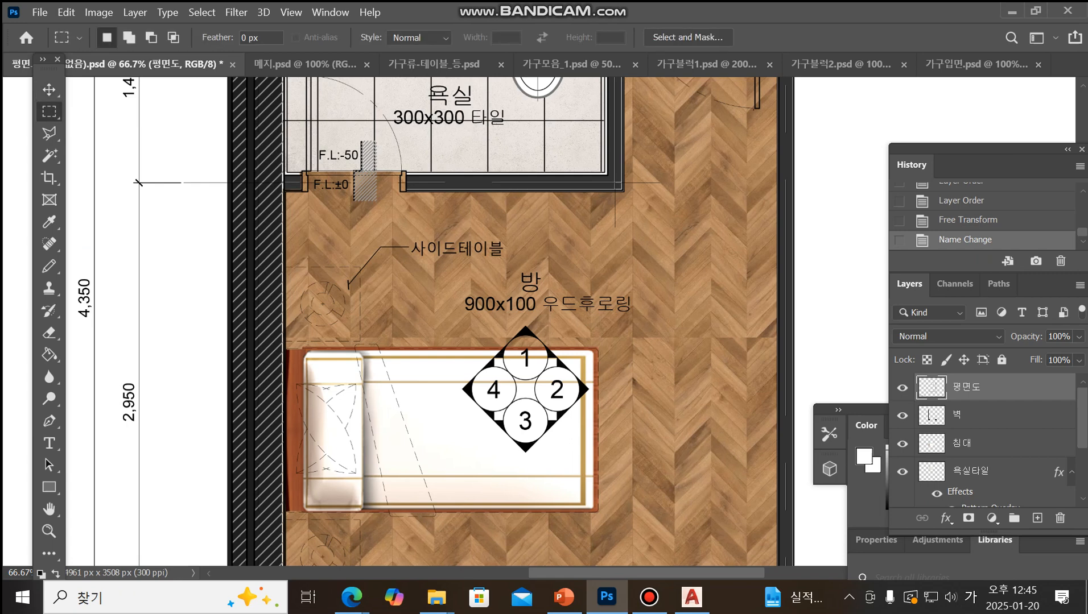
left_click_drag(286, 345, 438, 518)
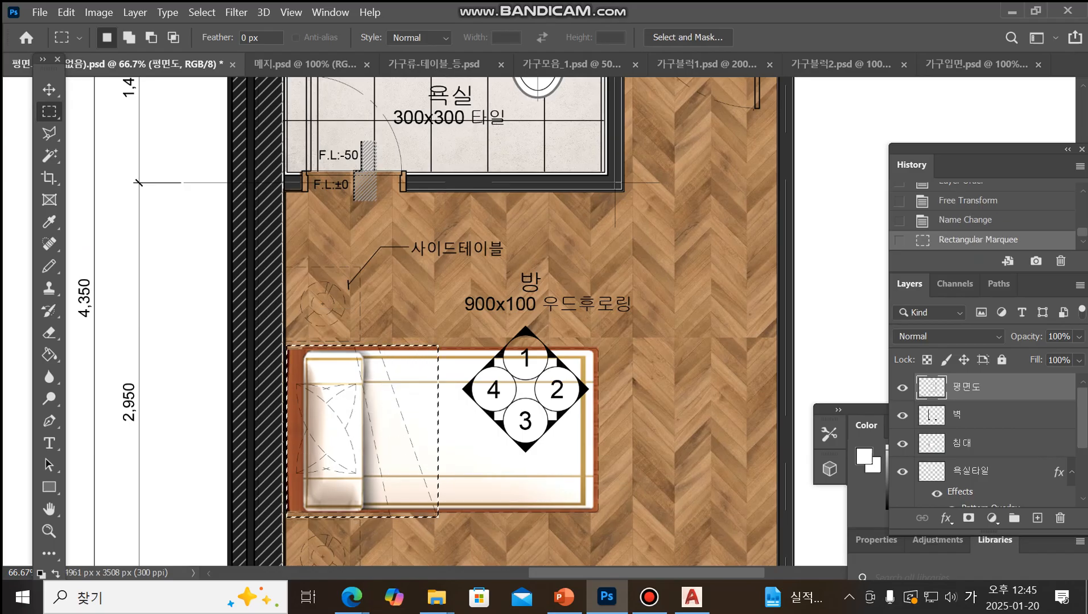
key("Delete")
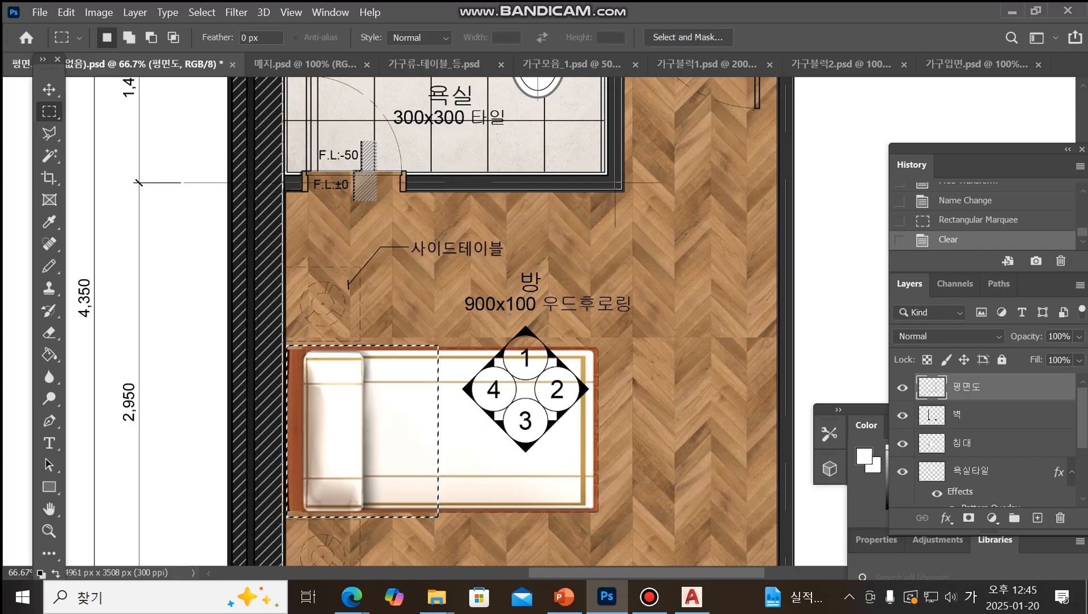
Nudge the marquee slightly upward, clear the remaining outline along the bed's upper edge on the headboard side, and drop the selection
key("Up")
key("Up")
key("Up")
key("Up")
key("Up")
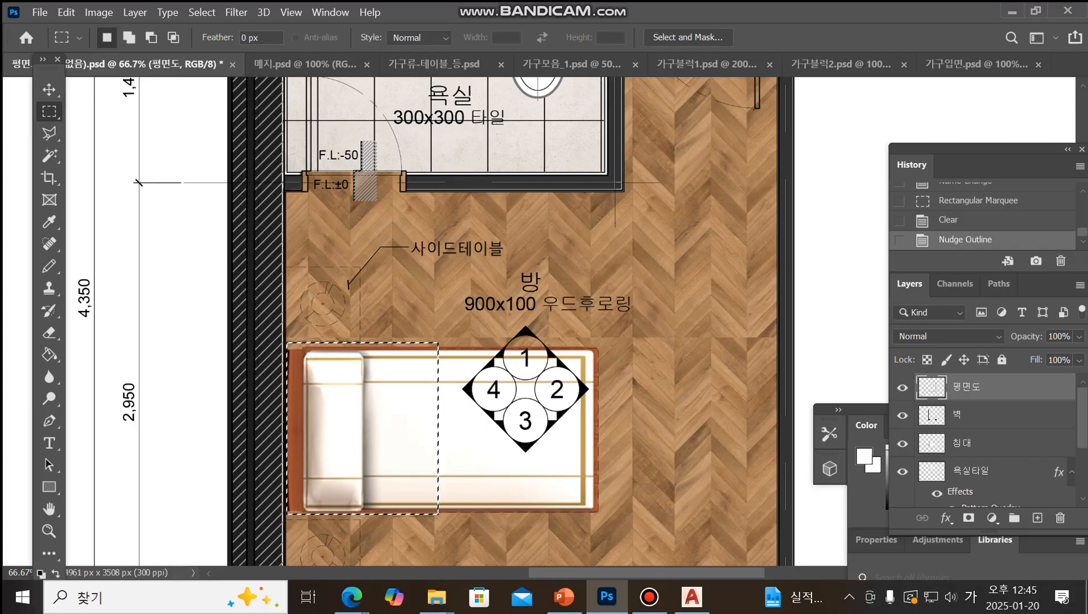
key("Delete")
left_click(554, 471)
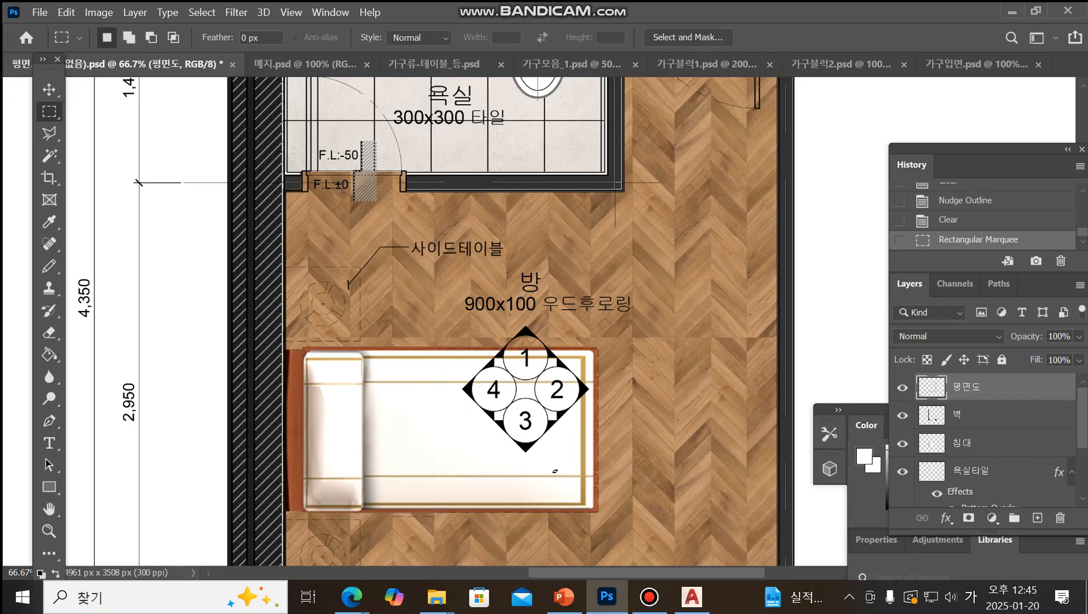
Clear the drawn bed outline along the lower long edge and around the foot end of the bed, deselecting after each
left_click_drag(384, 489, 603, 541)
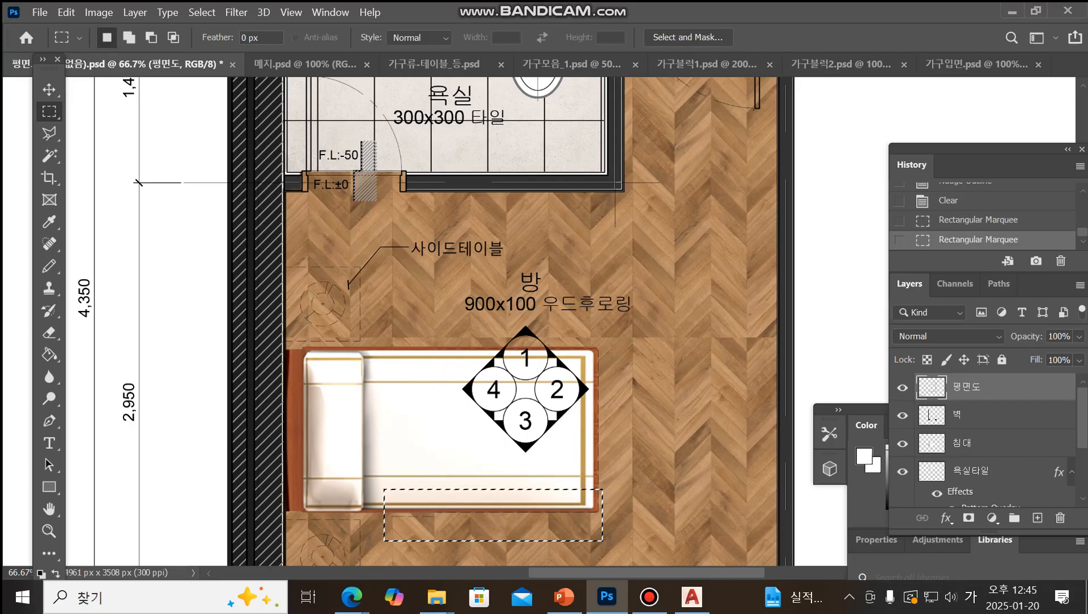
key("Delete")
key("ctrl+d")
left_click_drag(678, 538, 595, 332)
key("Delete")
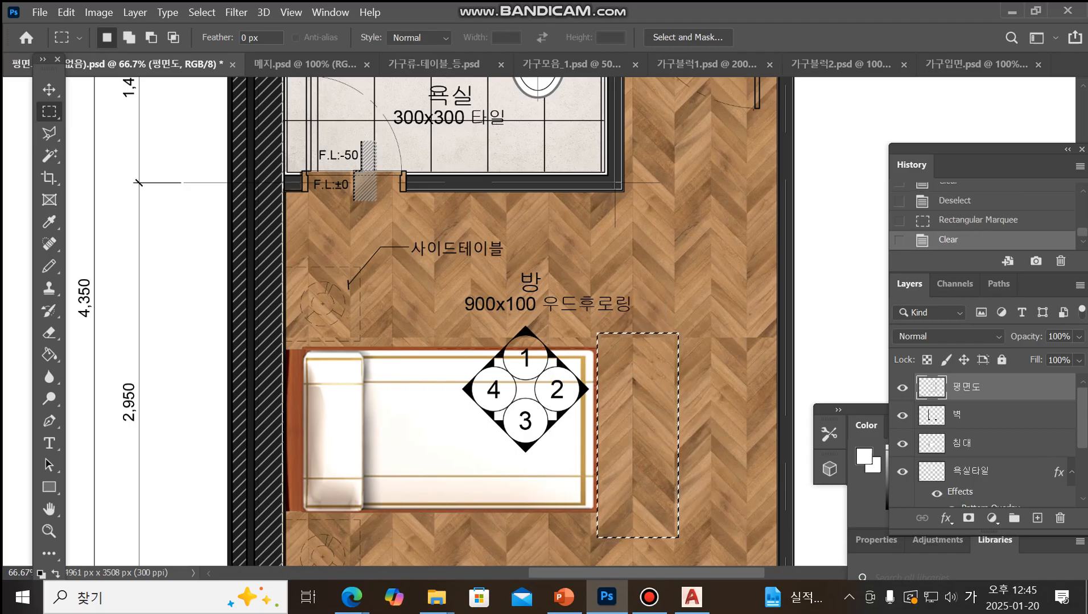
key("ctrl+d")
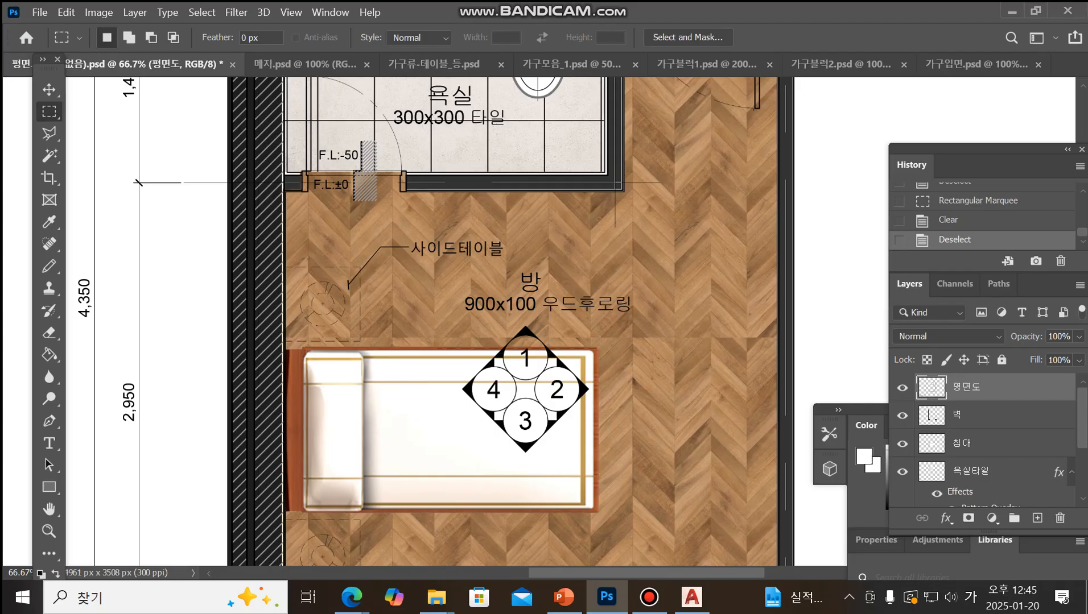
Clear the leftover drawn outline at the bed's upper foot corner, using small marquees nudged clear of the elevation marker
left_click_drag(610, 332, 557, 352)
key("Down")
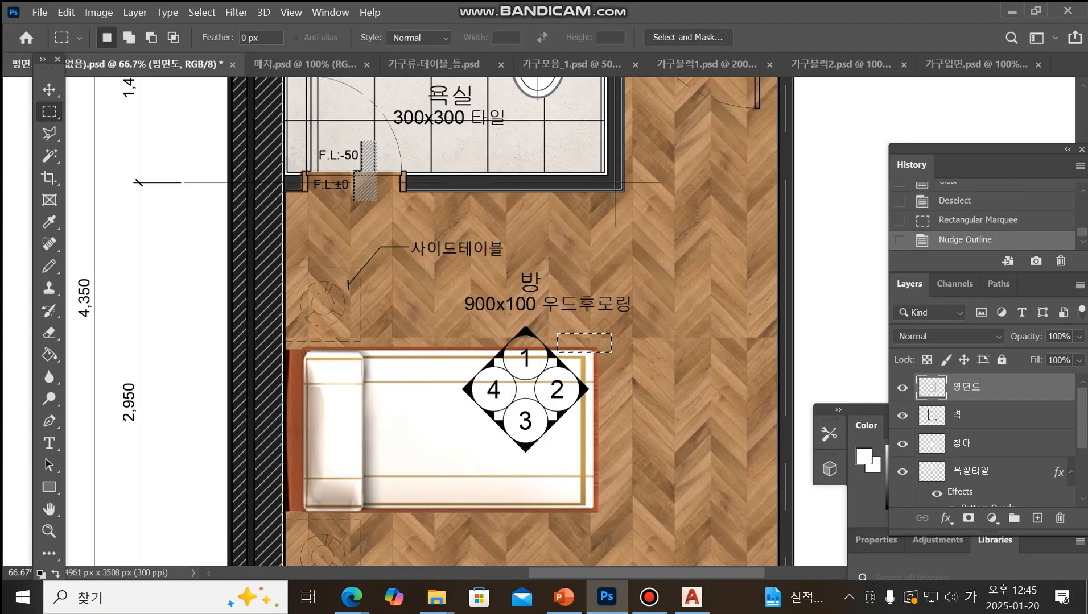
key("Left")
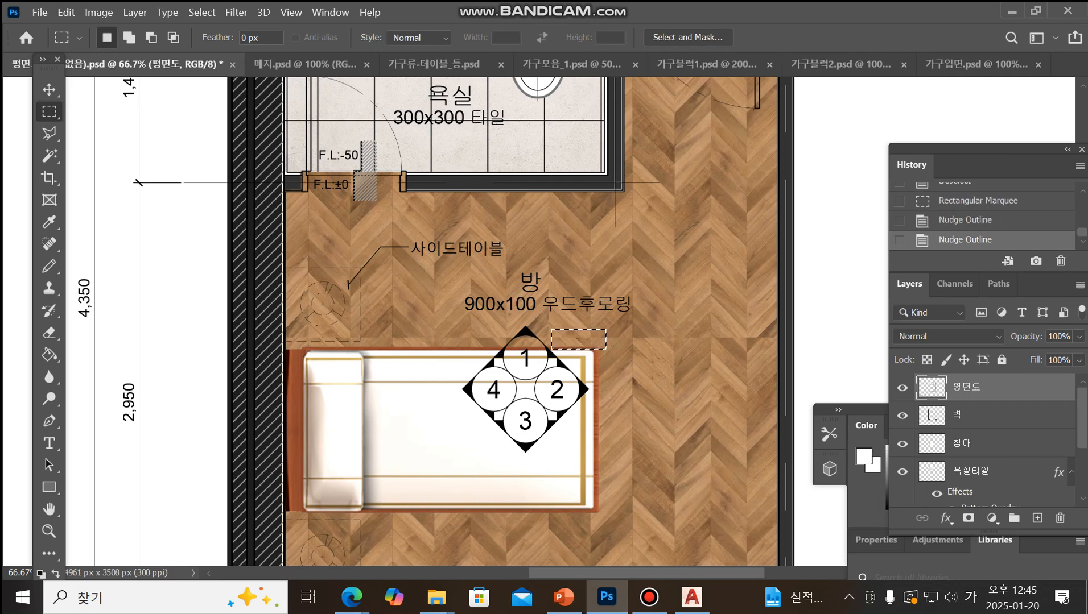
key("Delete")
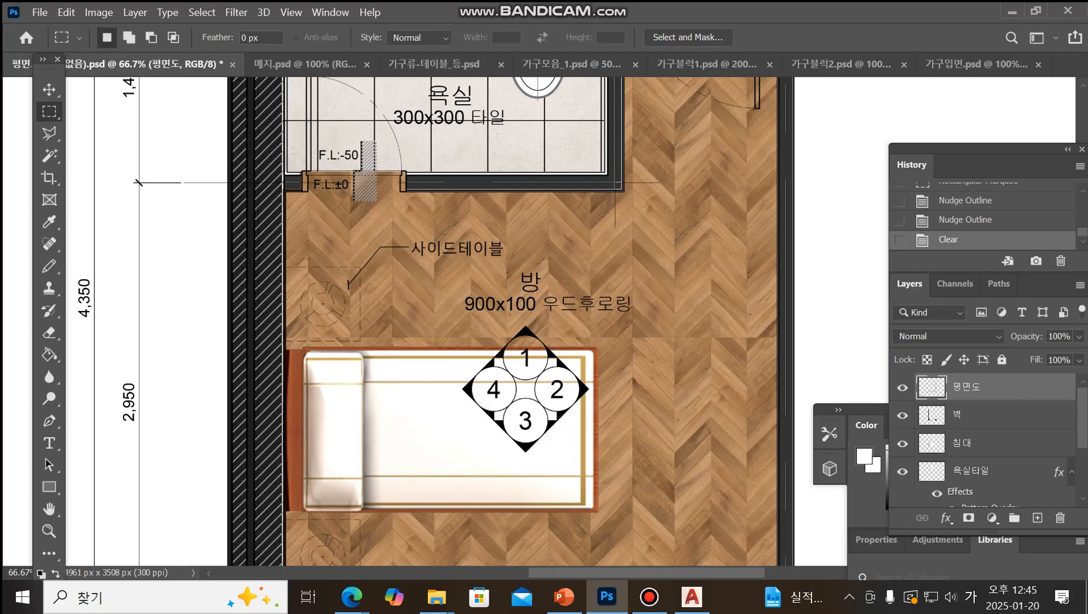
key("ctrl+d")
left_click_drag(557, 327, 604, 350)
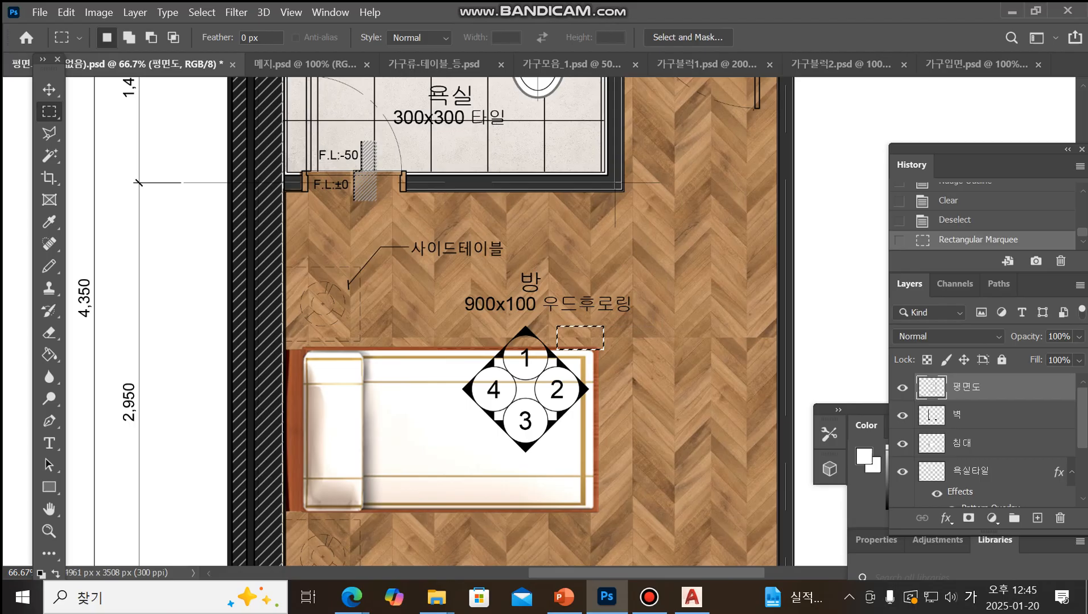
key("Down")
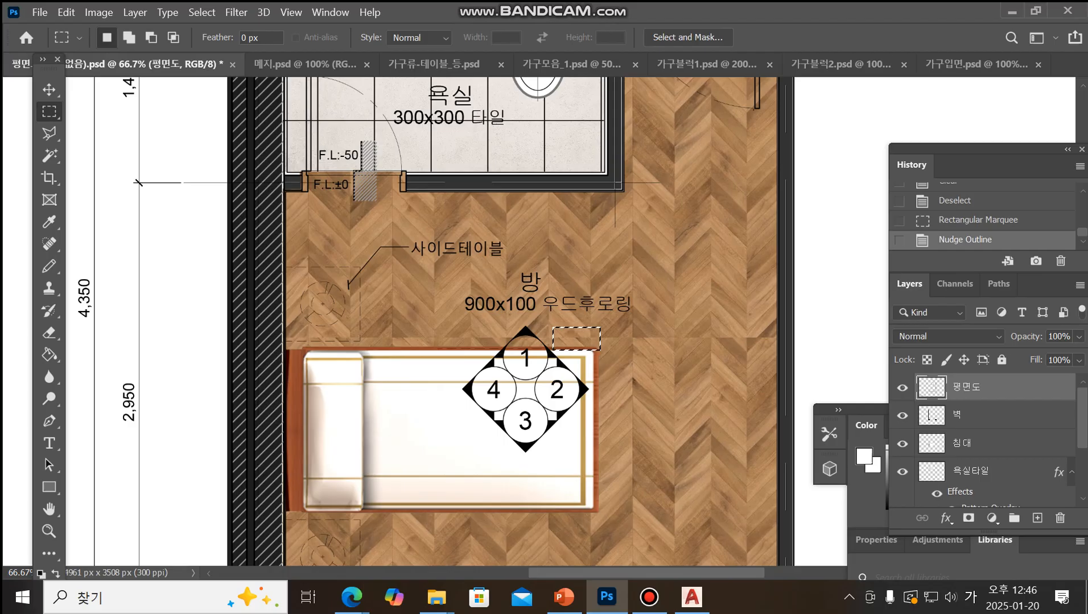
key("Delete")
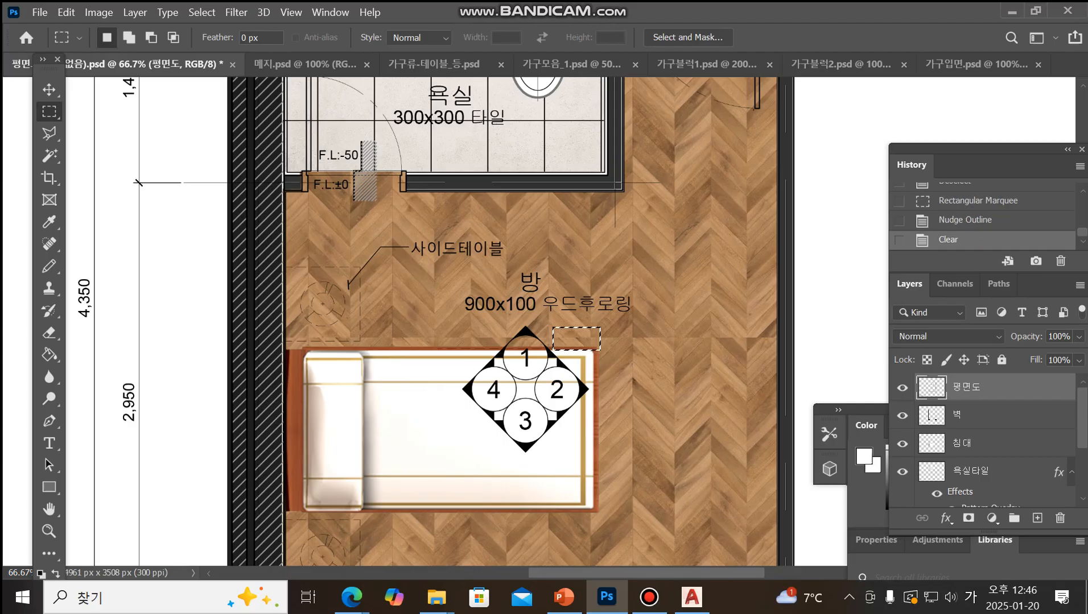
Clear the leftover drawn outline along the bed's upper long edge before the elevation marker with a thin nudged marquee, and deselect
left_click_drag(410, 341, 499, 352)
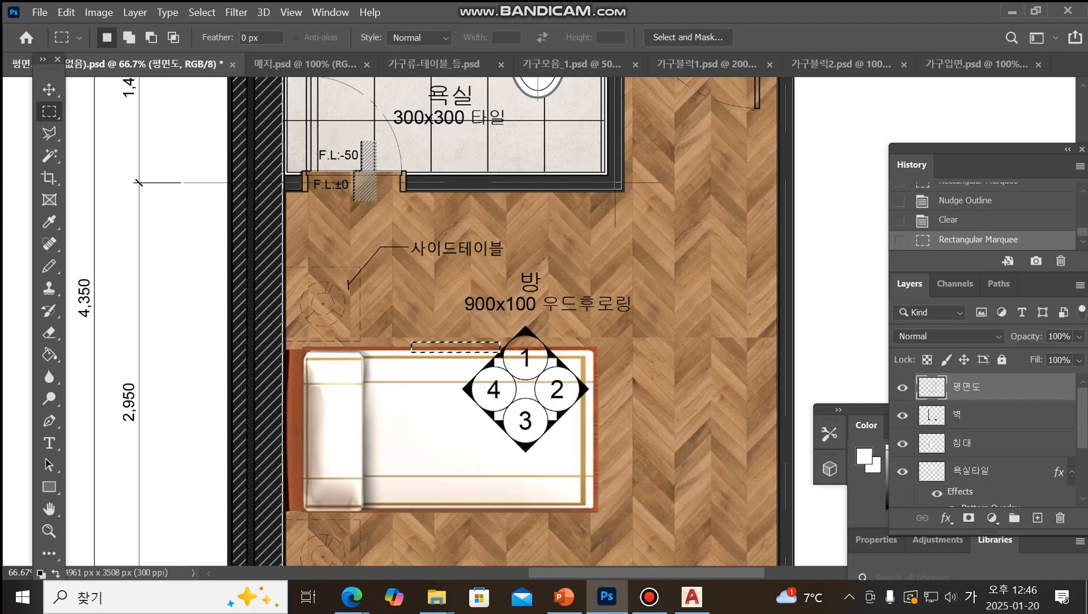
key("Up")
key("Up")
key("Up")
key("Up")
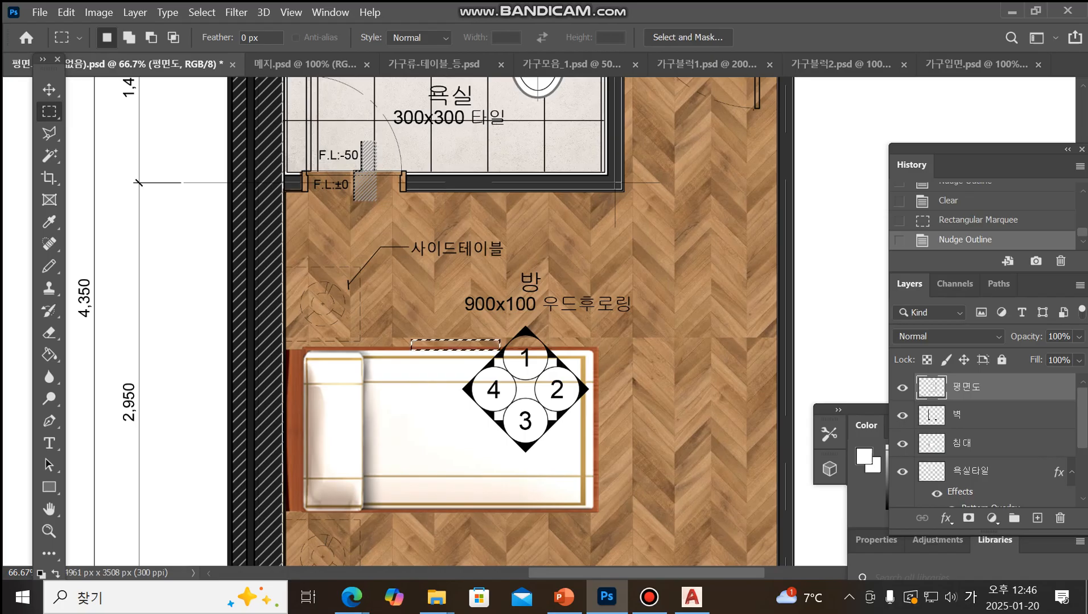
key("Down")
key("Down")
key("Left")
key("Left")
key("Left")
key("Delete")
key("ctrl+d")
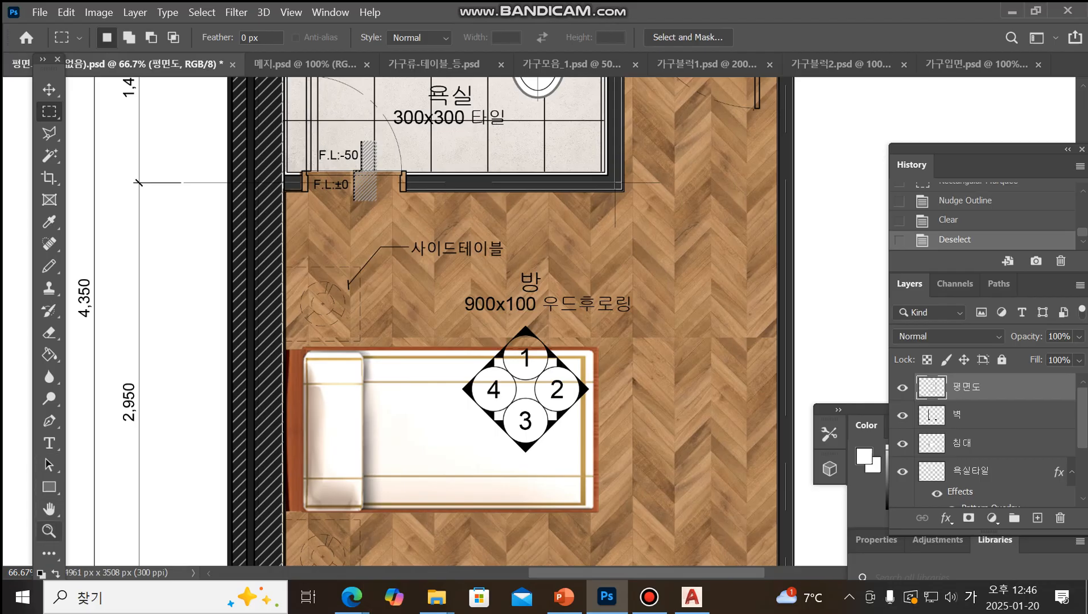
Inspect the elevation marker over the bed up close for leftover outline fragments, and return to a view of the whole room
left_click(49, 531)
left_click(528, 370)
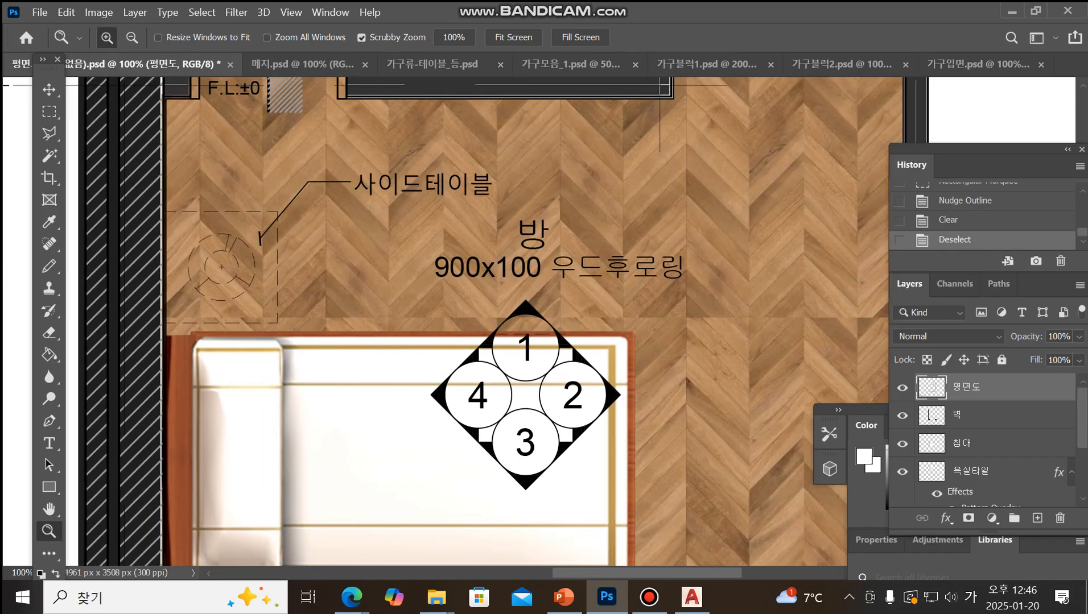
left_click(528, 370)
left_click(528, 371)
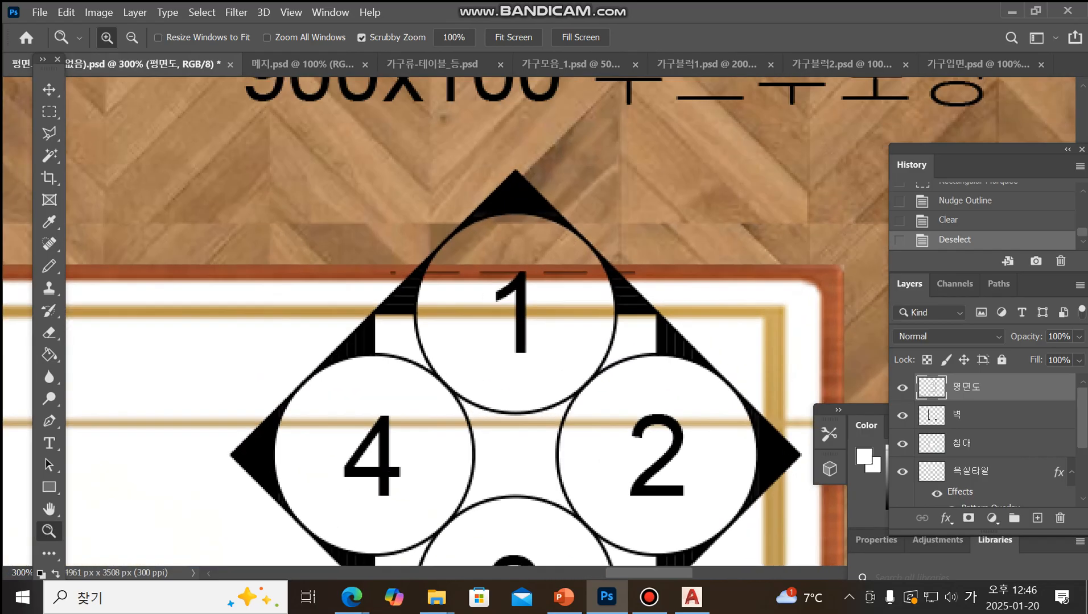
key("alt")
left_click(561, 359, "alt")
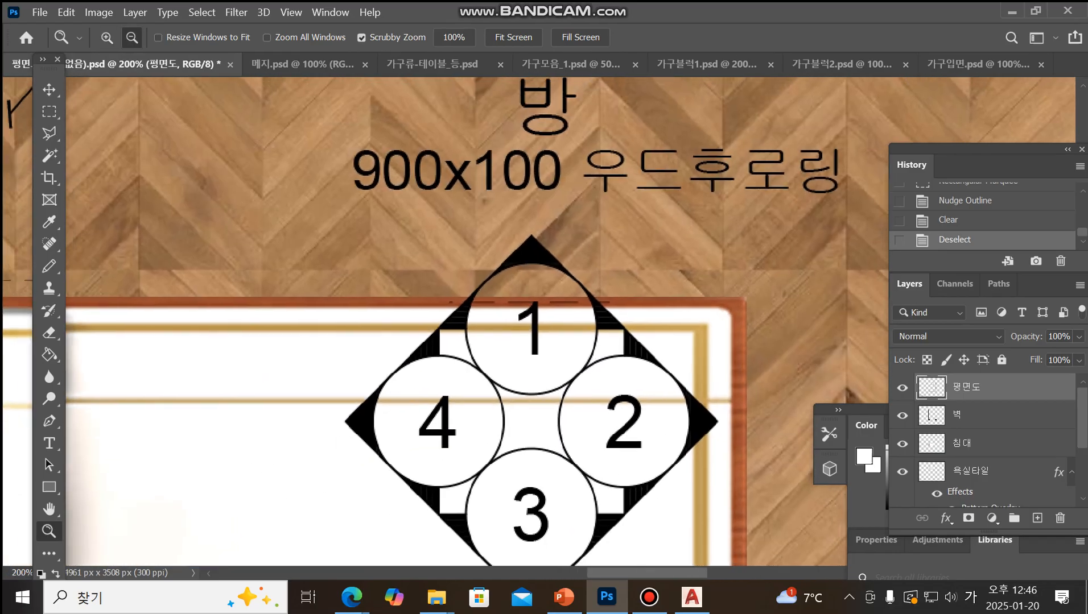
left_click(560, 358, "alt")
left_click(561, 358, "alt")
left_click(560, 359, "alt")
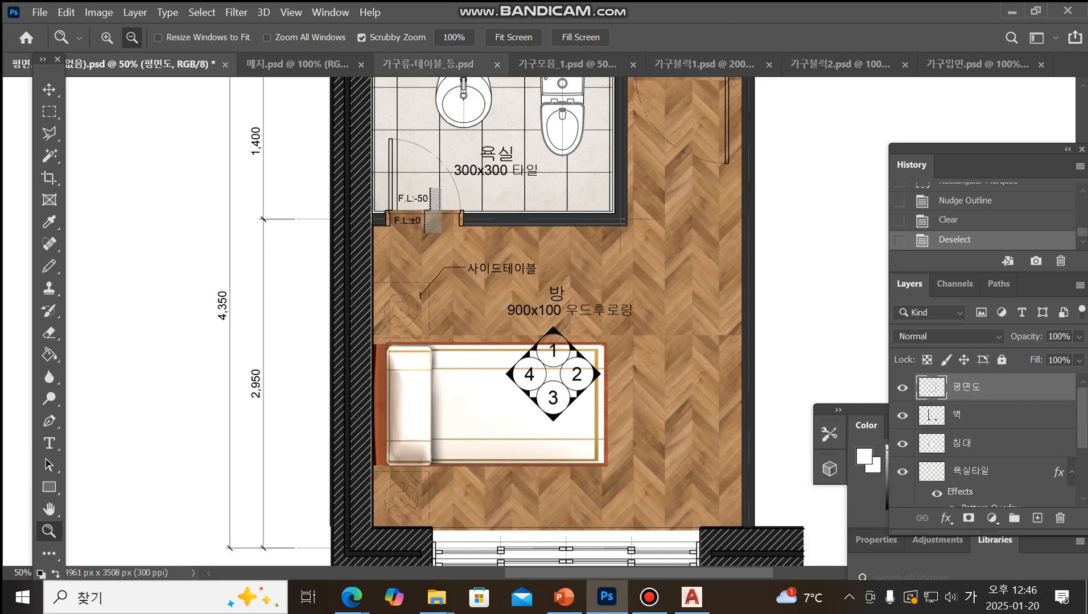
Look through the furniture library files for a side table and select the square lamp table's layer, Layer 20, in 가구블럭1.psd
left_click(428, 64)
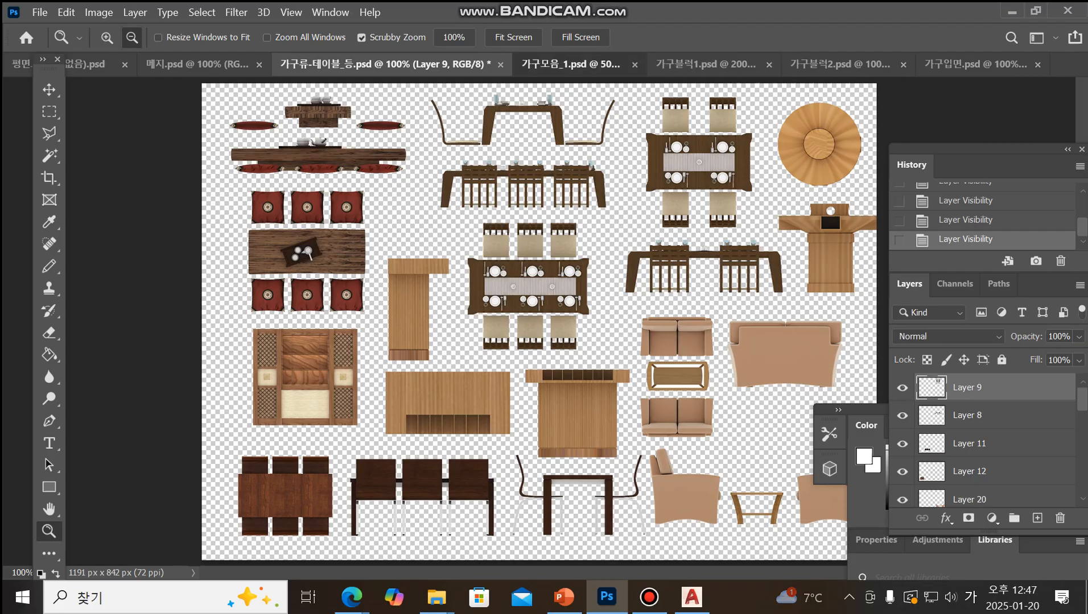
left_click(571, 64)
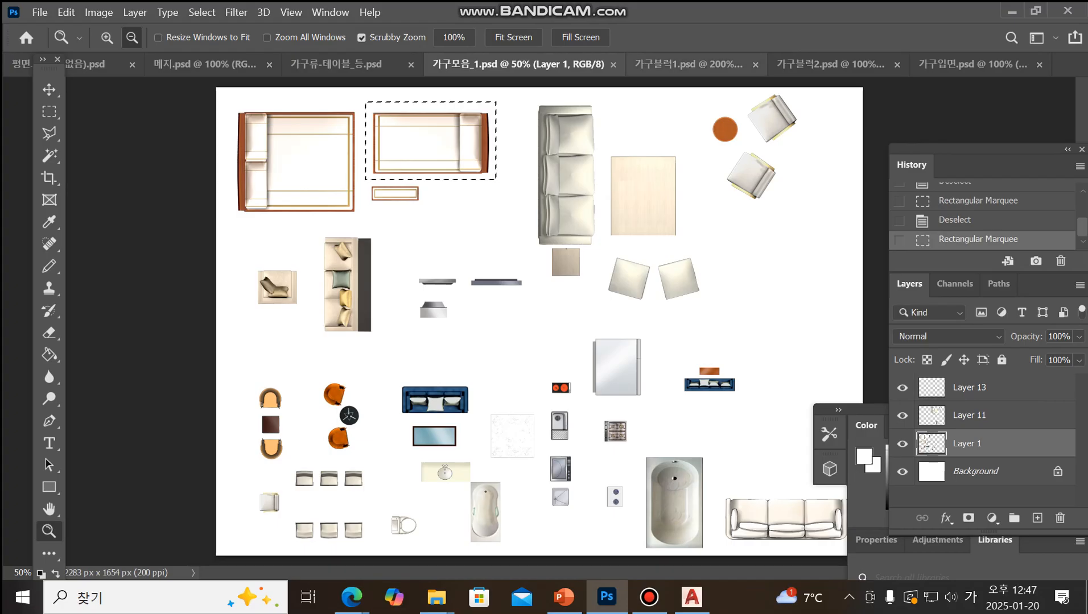
left_click(688, 64)
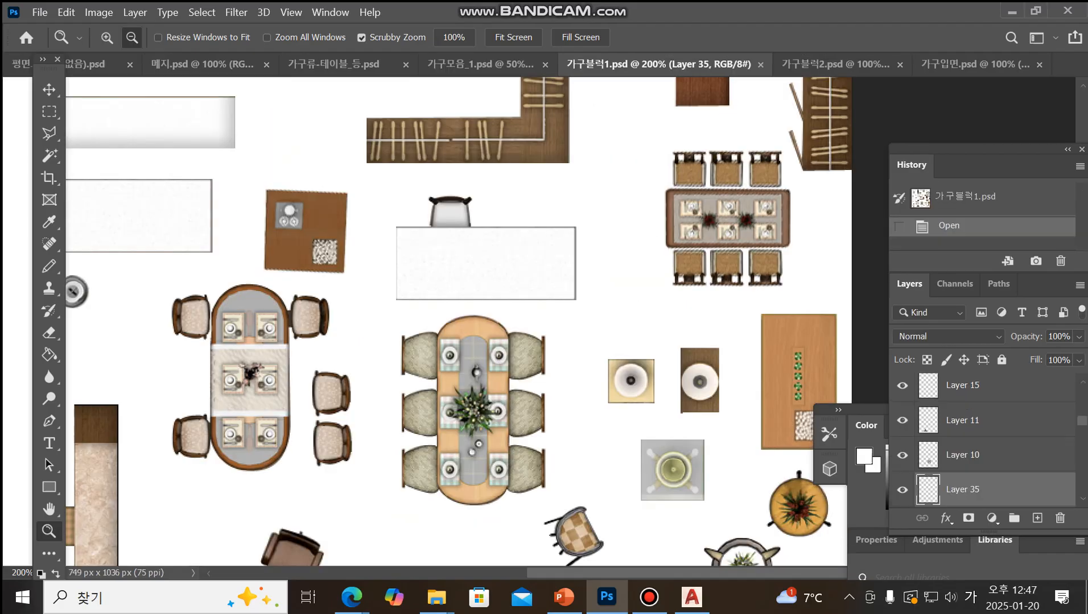
left_click(49, 90)
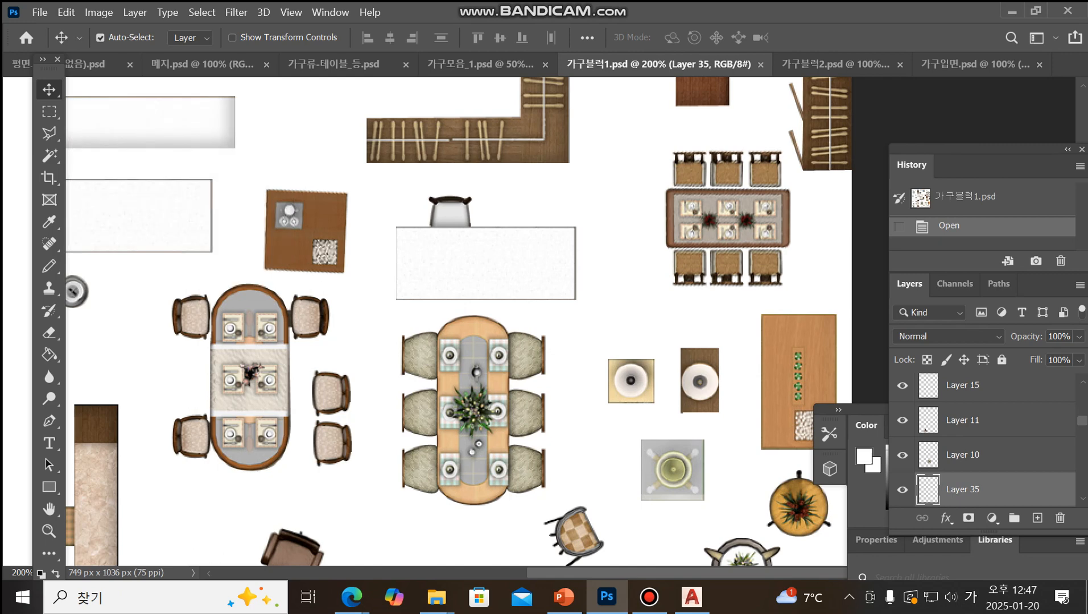
right_click(630, 382)
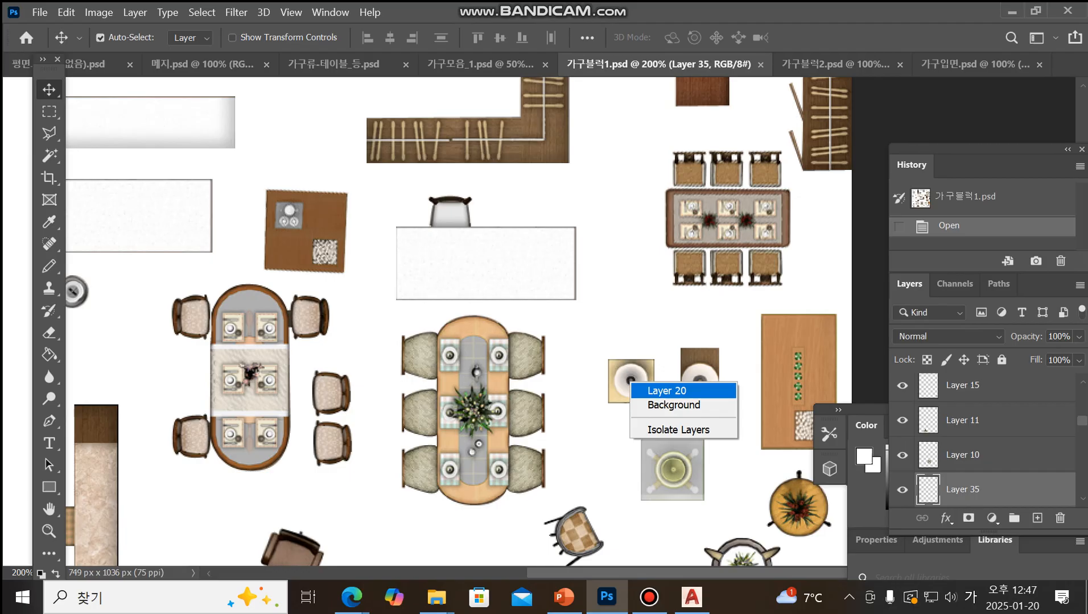
left_click(677, 391)
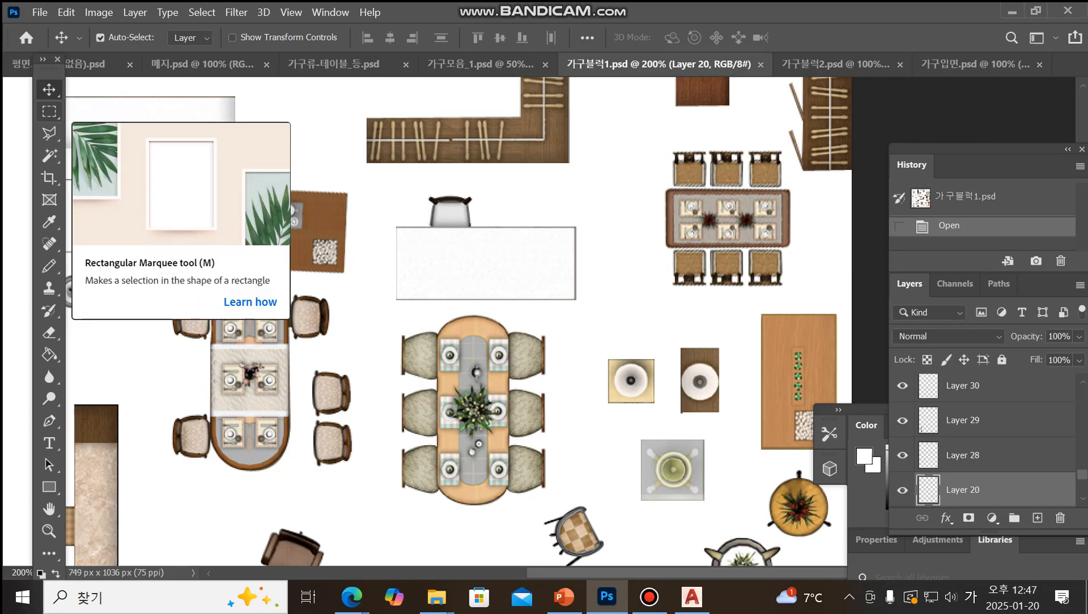
Copy the square lamp table with a rectangular marquee around it and paste it into the floor plan document
left_click(49, 111)
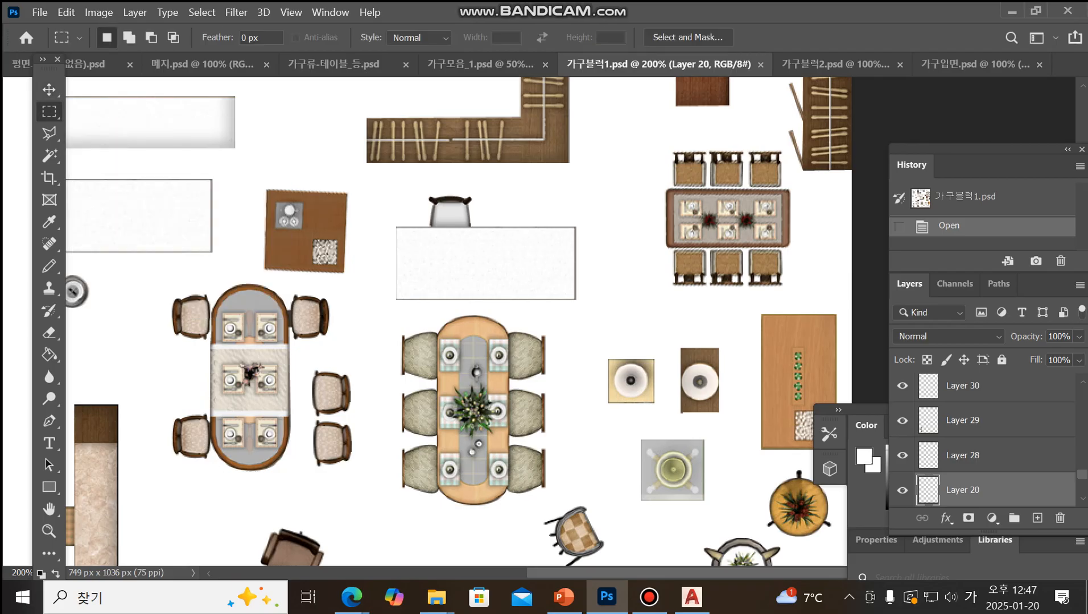
left_click_drag(597, 352, 664, 416)
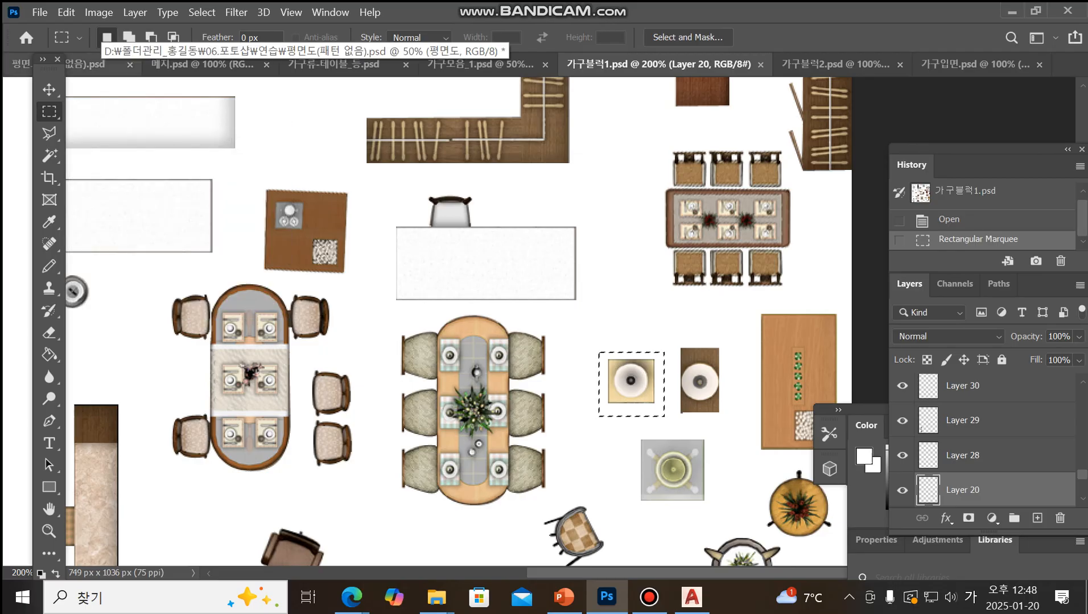
left_click(97, 63)
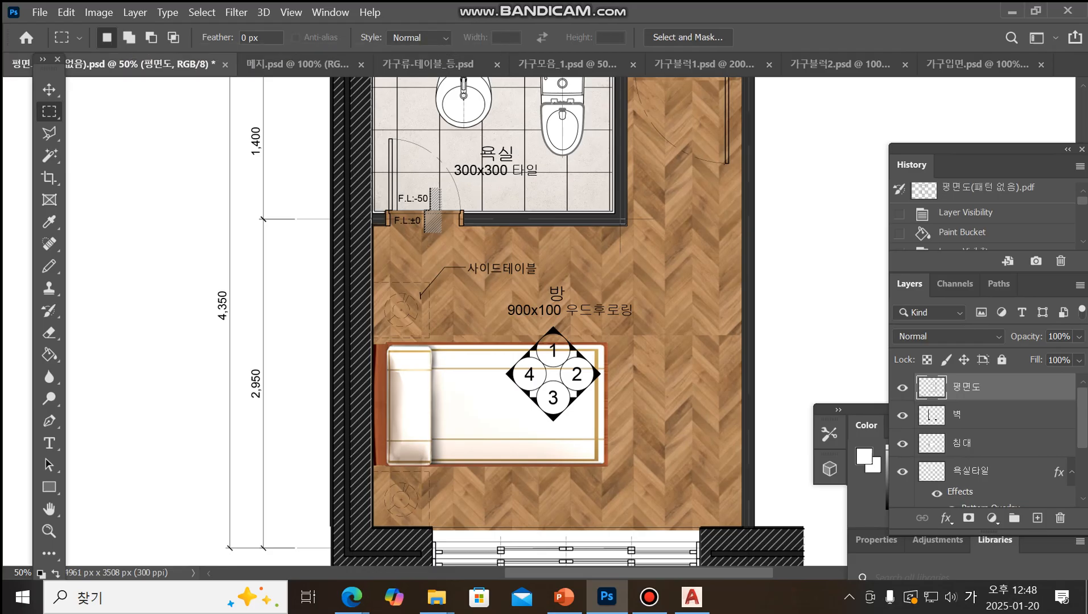
key("ctrl+v")
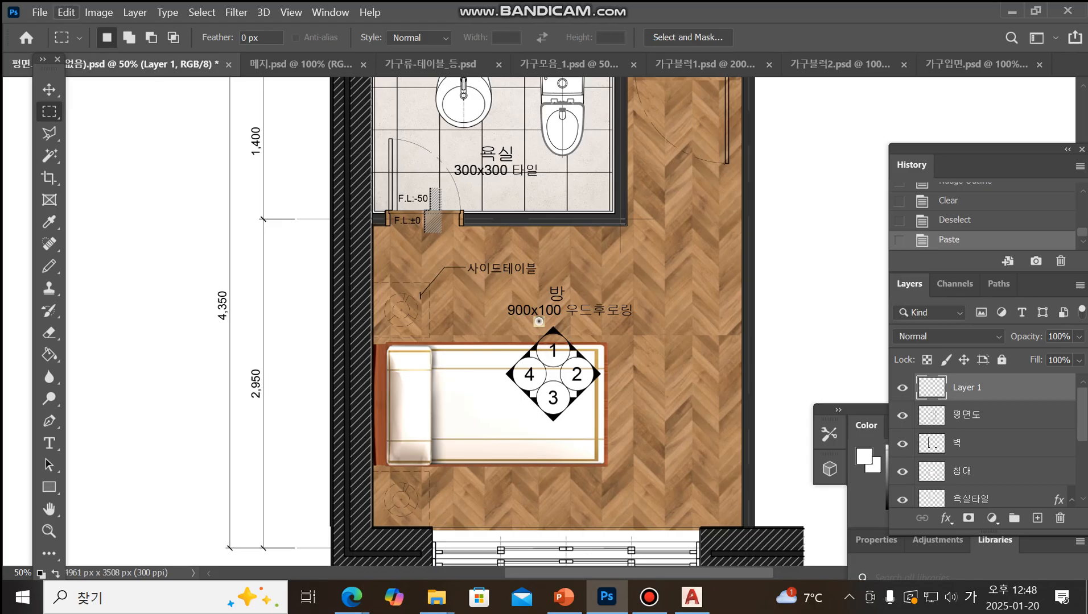
Free-transform the pasted lamp table to about 526% and place it over the drawn side table outline beside the bed's pillow end
left_click(66, 12)
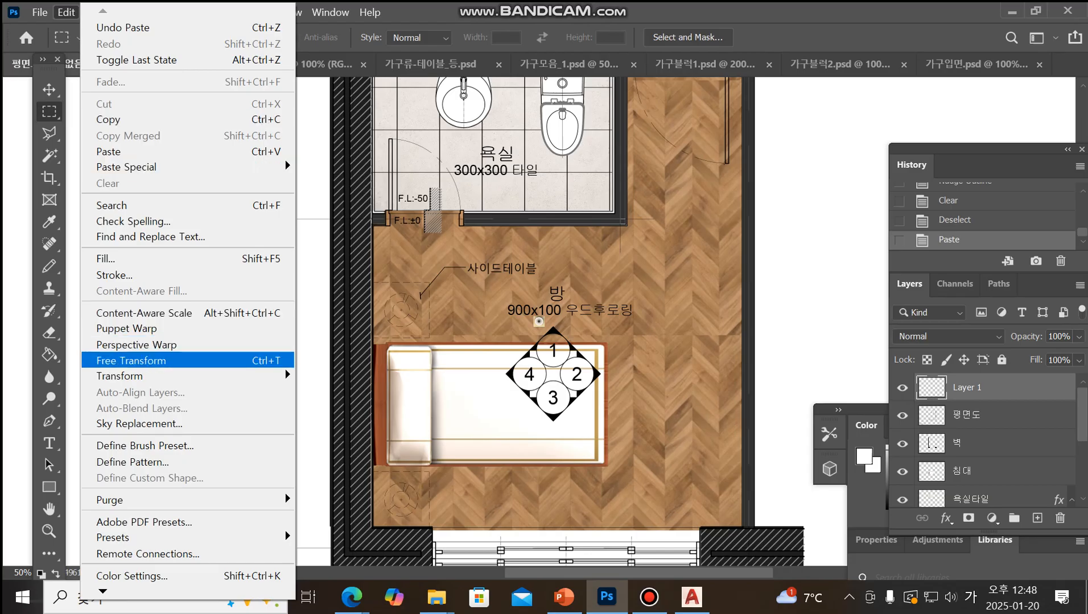
left_click(131, 361)
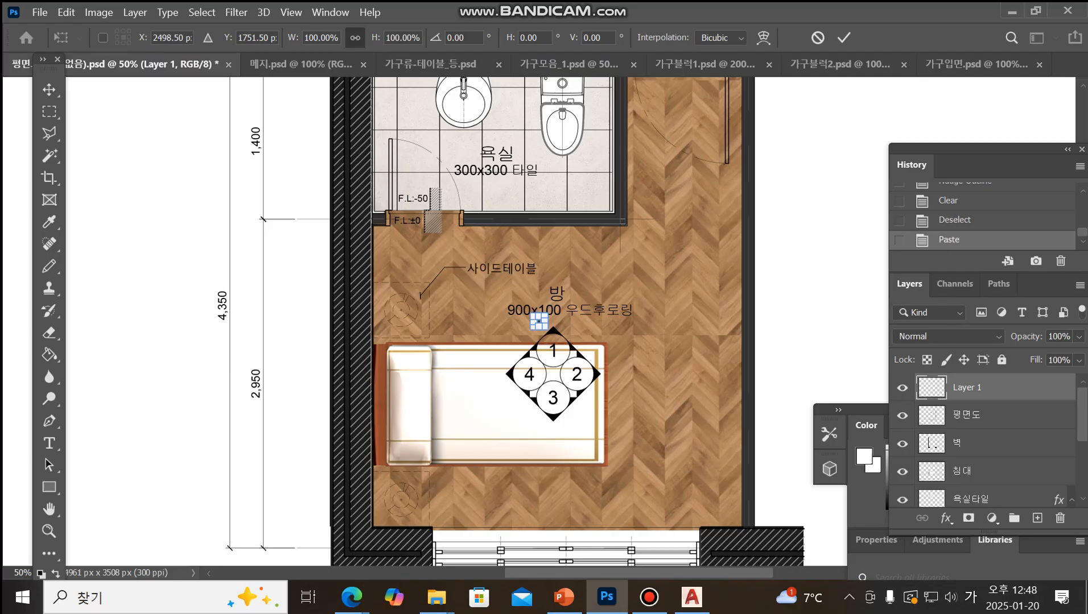
left_click_drag(533, 315, 431, 337)
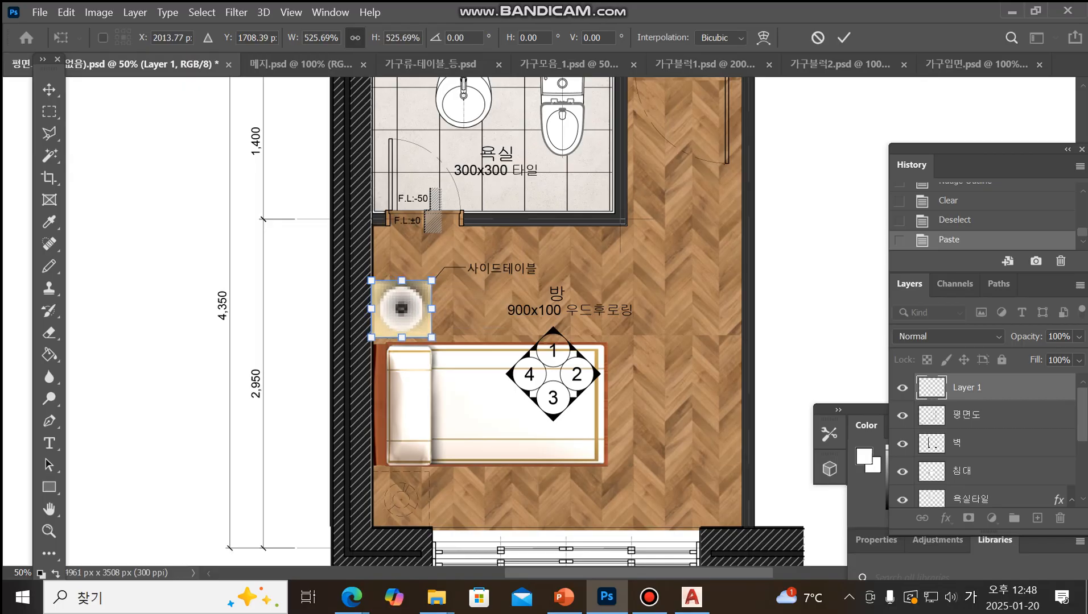
key("Return")
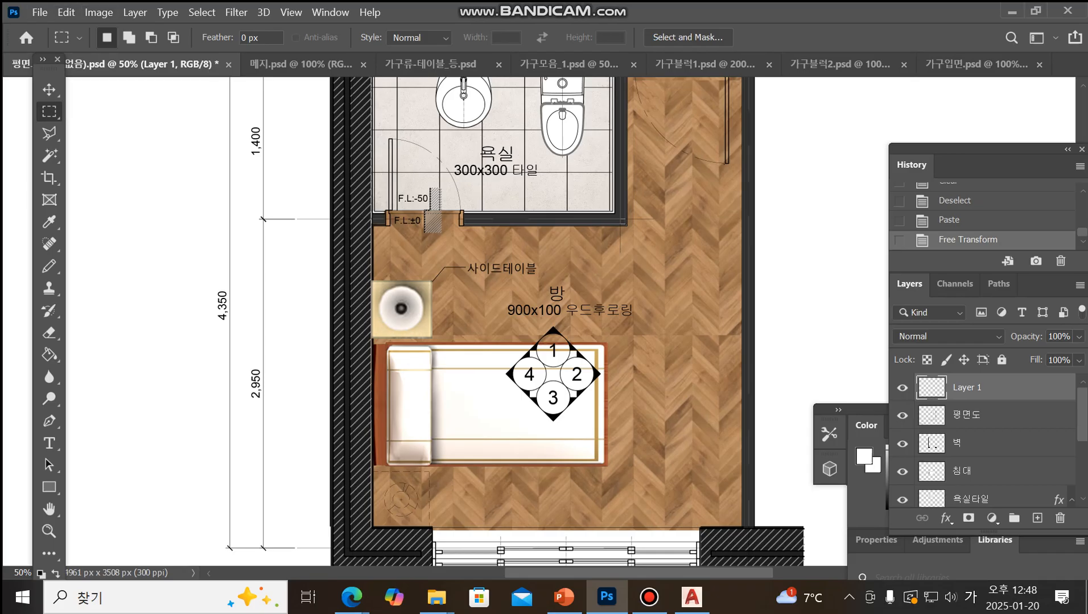
Shrink the lamp table to about 92% with Free Transform to fit the drawn outline, and nudge it down 6 px toward the bed
key("ctrl+t")
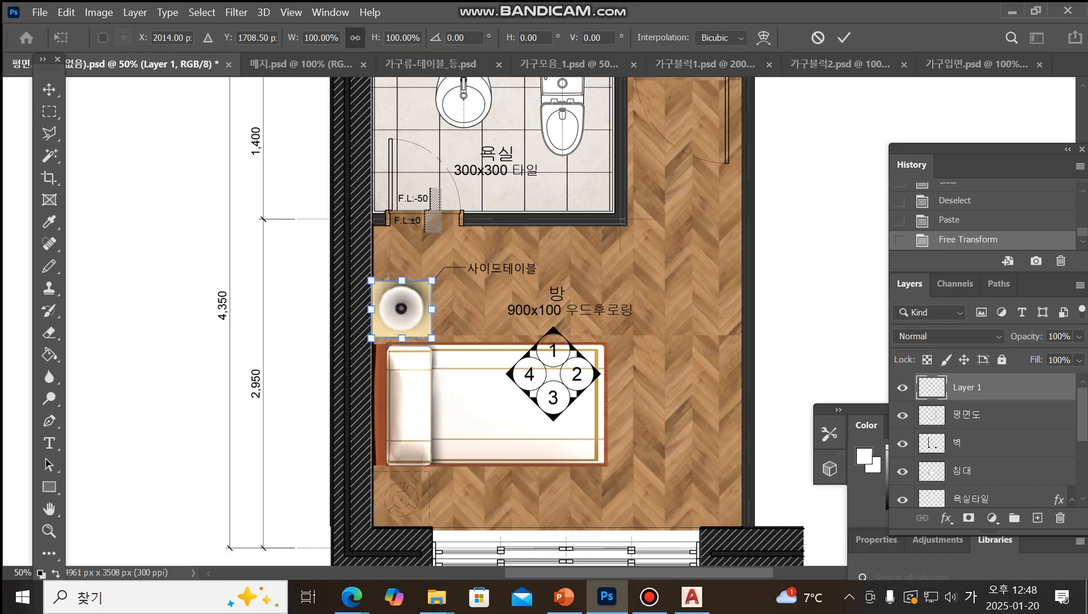
left_click_drag(371, 281, 373, 282)
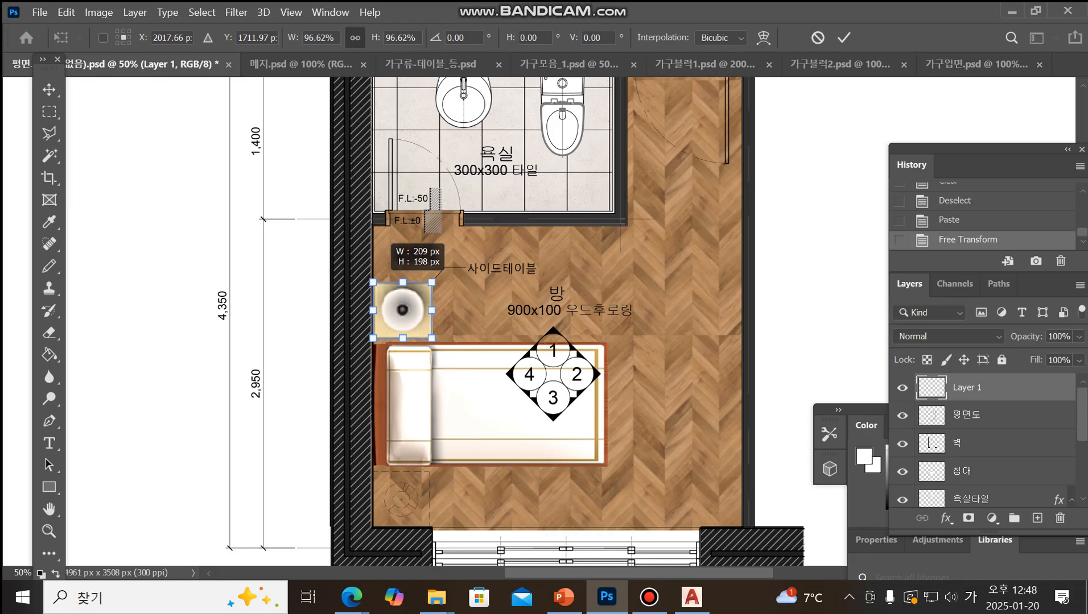
left_click_drag(432, 338, 429, 335)
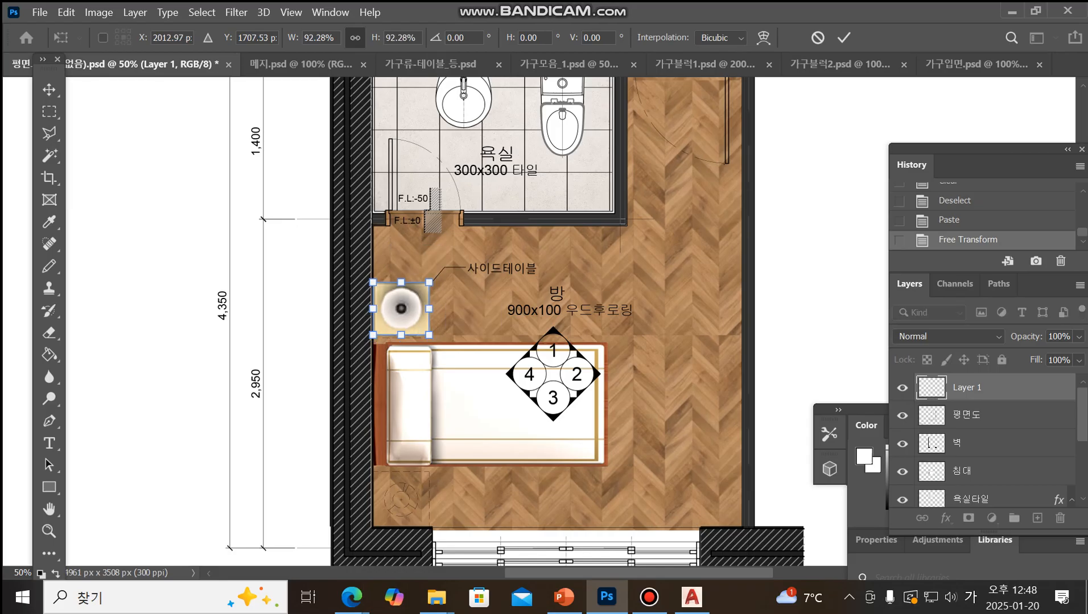
key("Down")
key("Down")
key("Down")
key("Down")
key("Down")
key("Down")
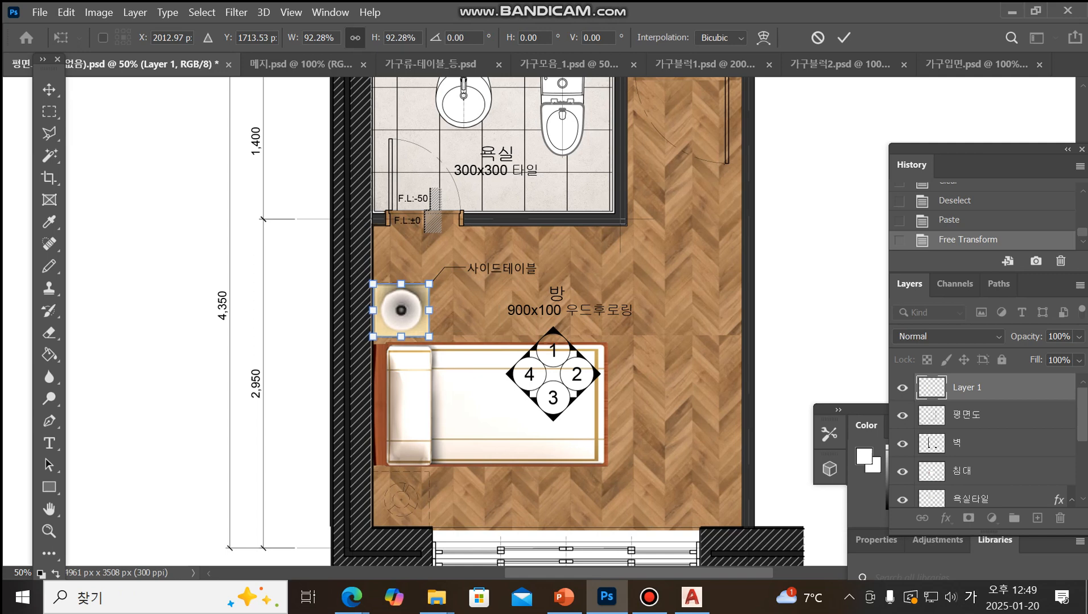
key("Return")
Select the lamp table's layer, Layer 1, on the canvas and nudge it slightly up
left_click(476, 319)
right_click(402, 312)
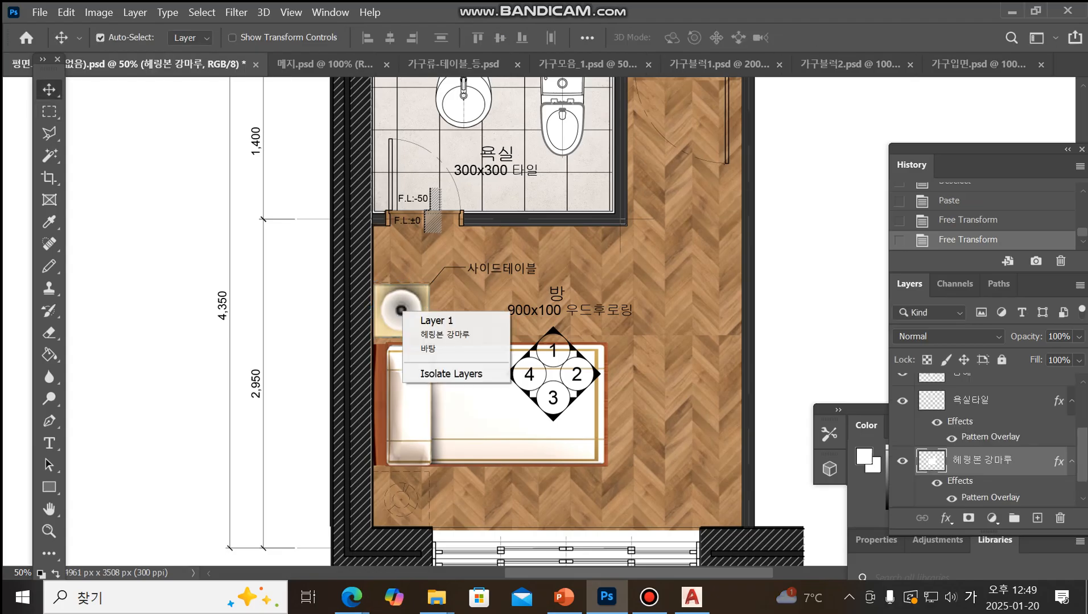
left_click(421, 319)
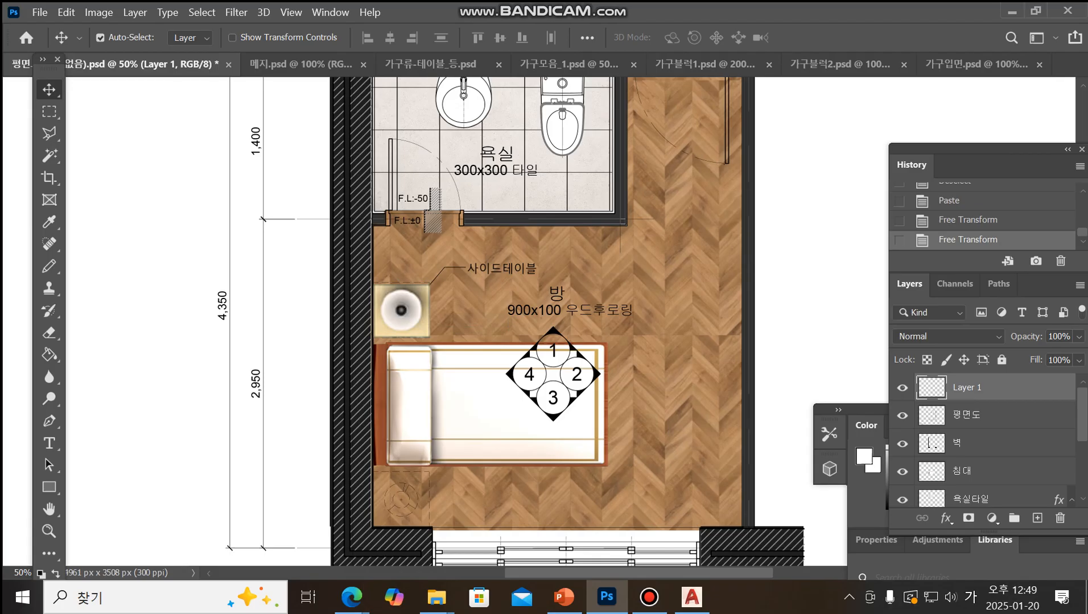
key("Up")
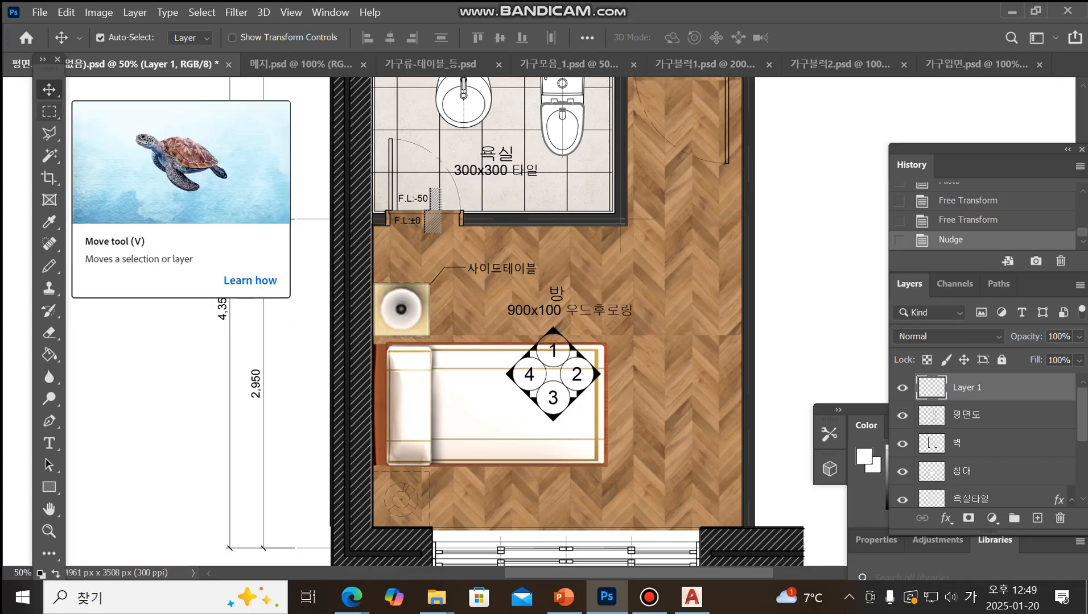
Switch to the Elliptical Marquee tool
left_click_drag(49, 111, 142, 126)
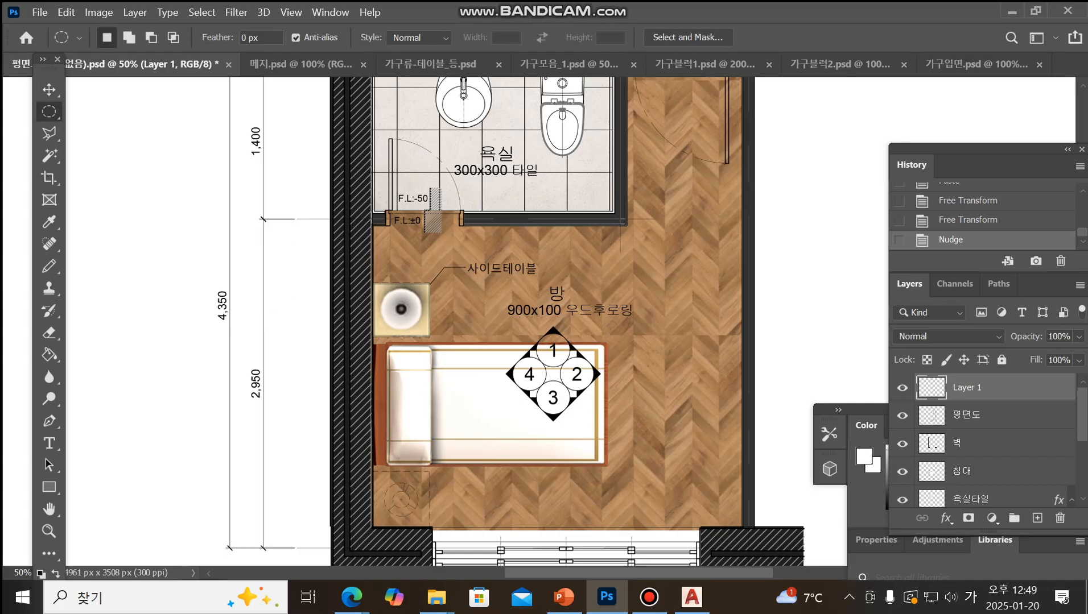